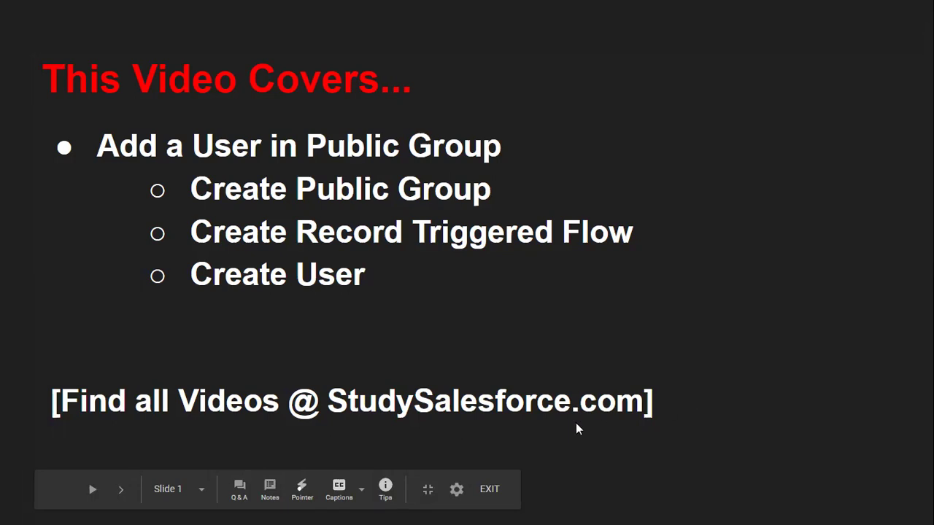
# Switch from the Google Slides intro slide to the Salesforce Setup window in Chrome
pyautogui.hotkey('alt', 'Tab')
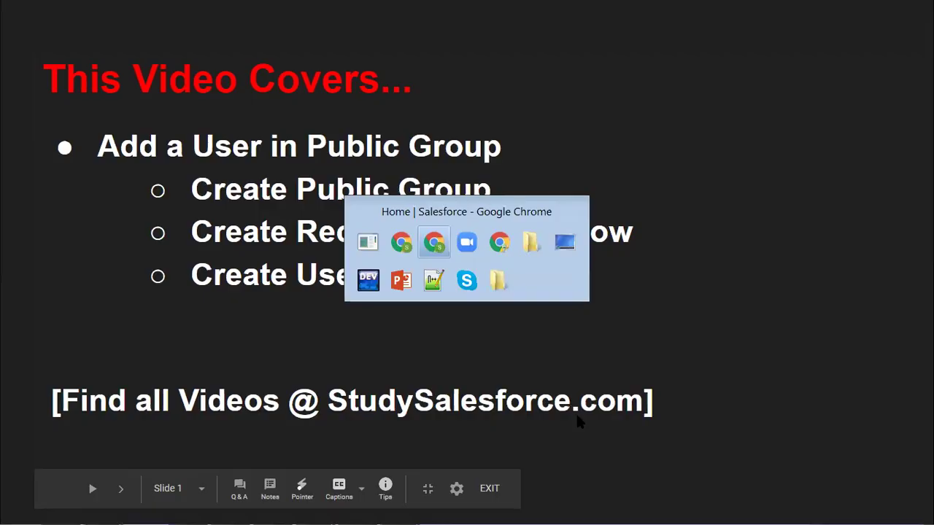
# Create the public group labelled 'My Group', with group name My_Group, from the Public Groups setup page
pyautogui.write('public')
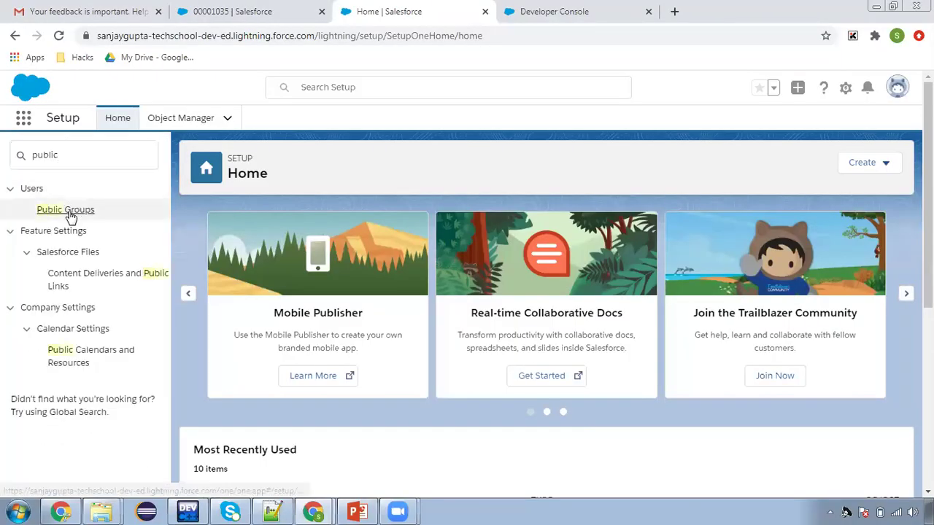
pyautogui.click(72, 210)
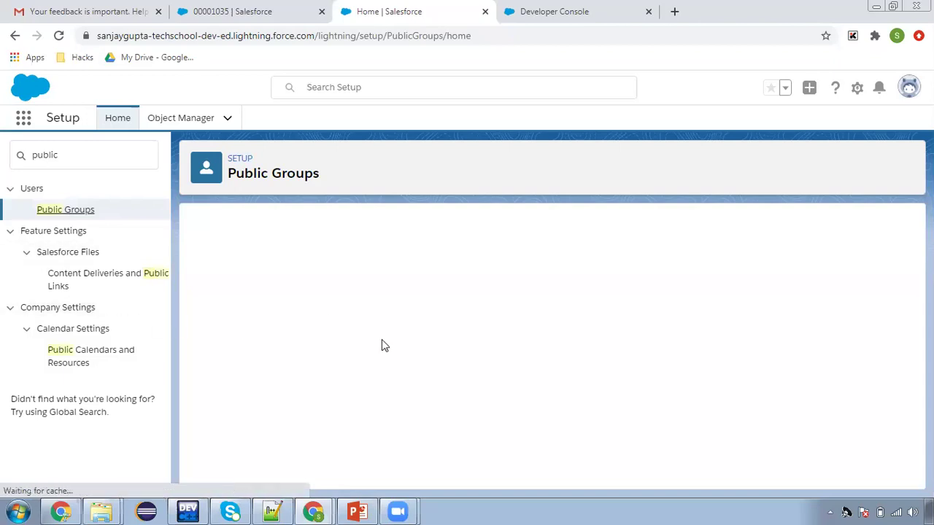
pyautogui.click(551, 317)
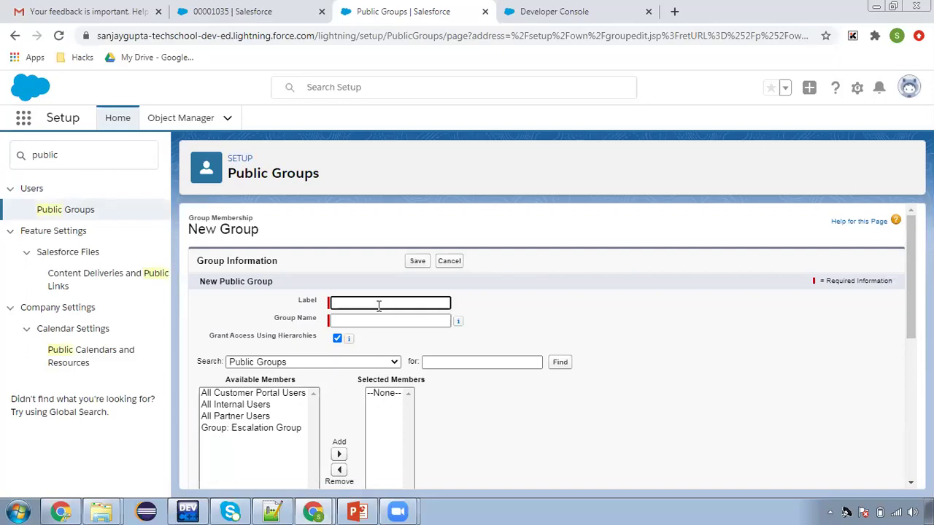
pyautogui.write('My Group')
pyautogui.click(377, 333)
pyautogui.scroll(-2, 528, 314)
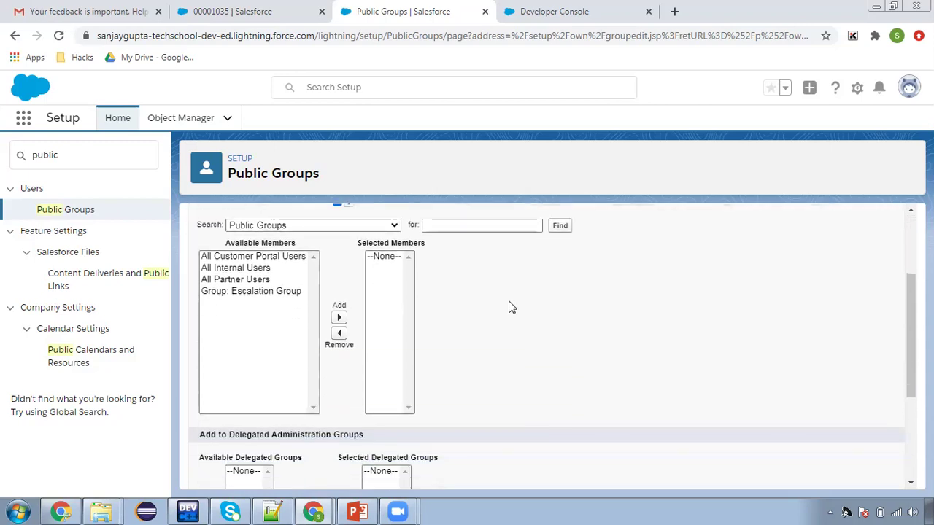
pyautogui.scroll(1, 496, 310)
pyautogui.scroll(-4, 478, 318)
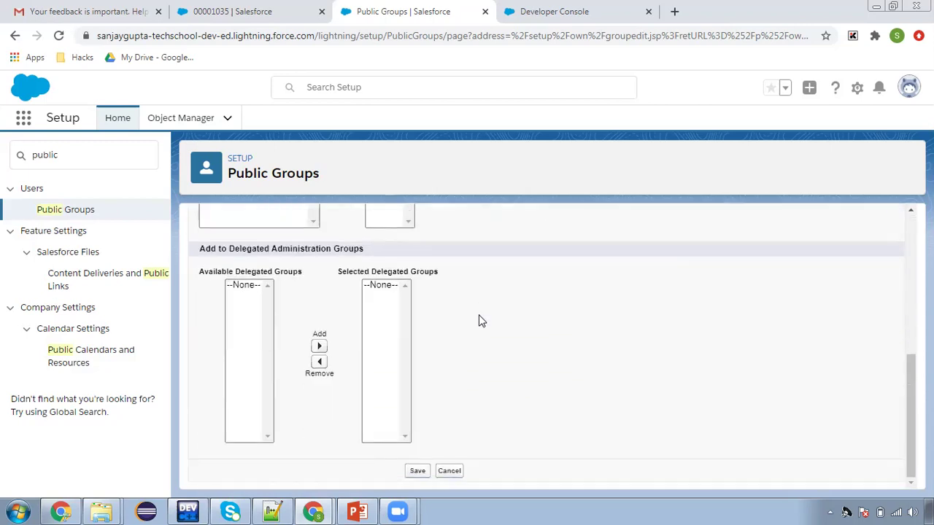
pyautogui.scroll(5, 478, 317)
pyautogui.click(418, 260)
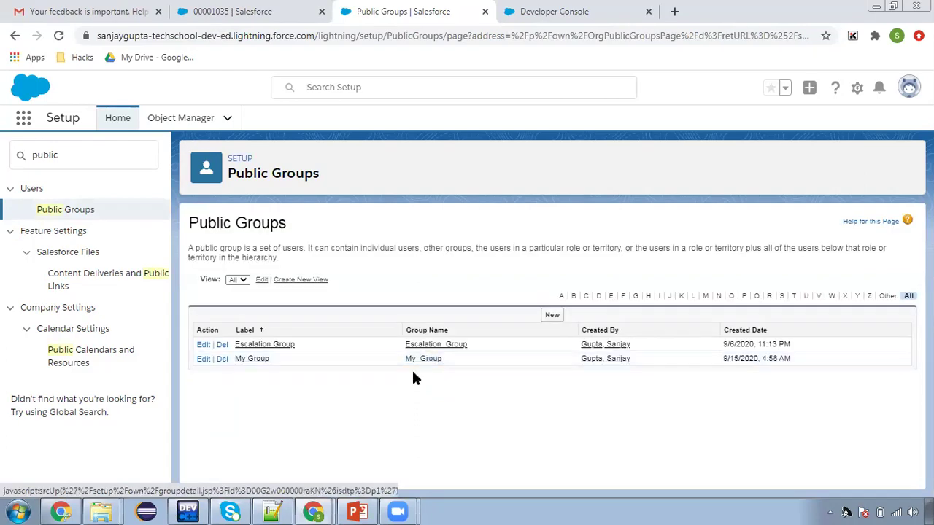
# Open the My Group detail page, which shows group name My_Group and no members yet
pyautogui.click(258, 359)
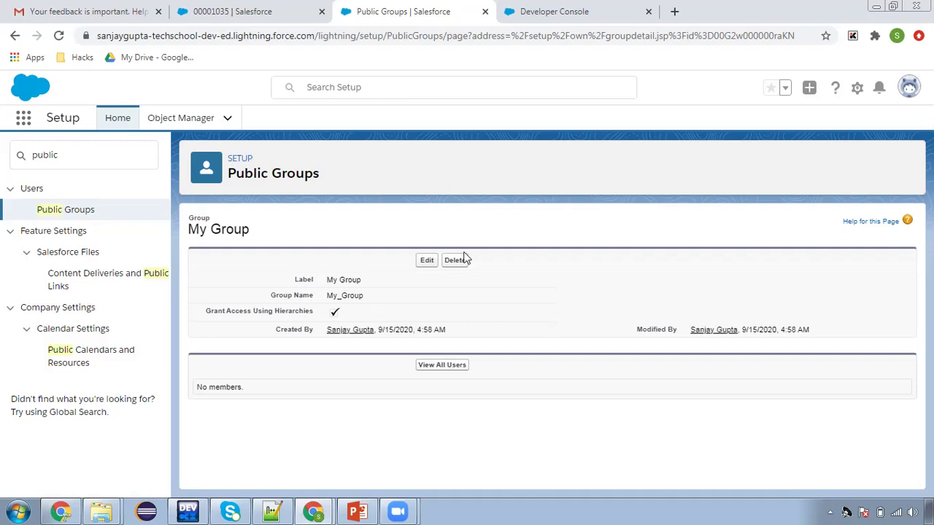
# Duplicate the Public Groups browser tab and keep working in the original one
pyautogui.rightClick(402, 16)
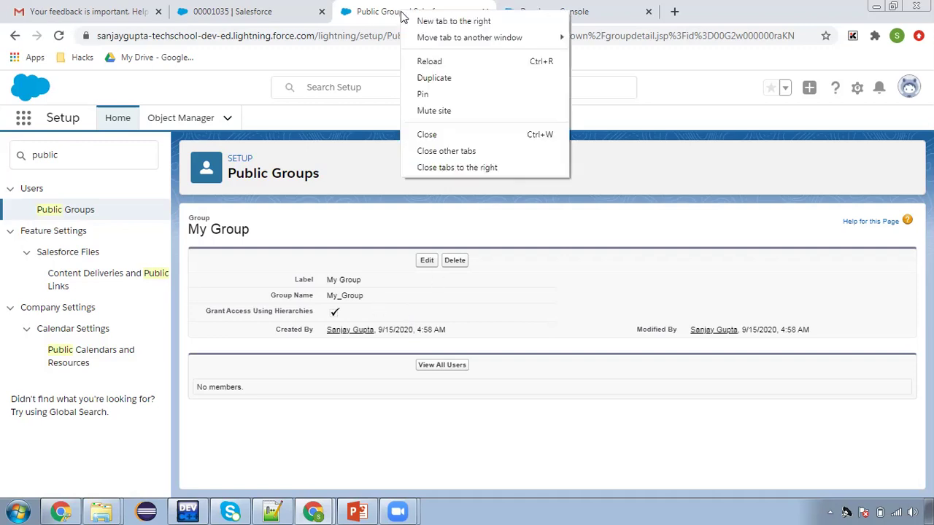
pyautogui.click(413, 77)
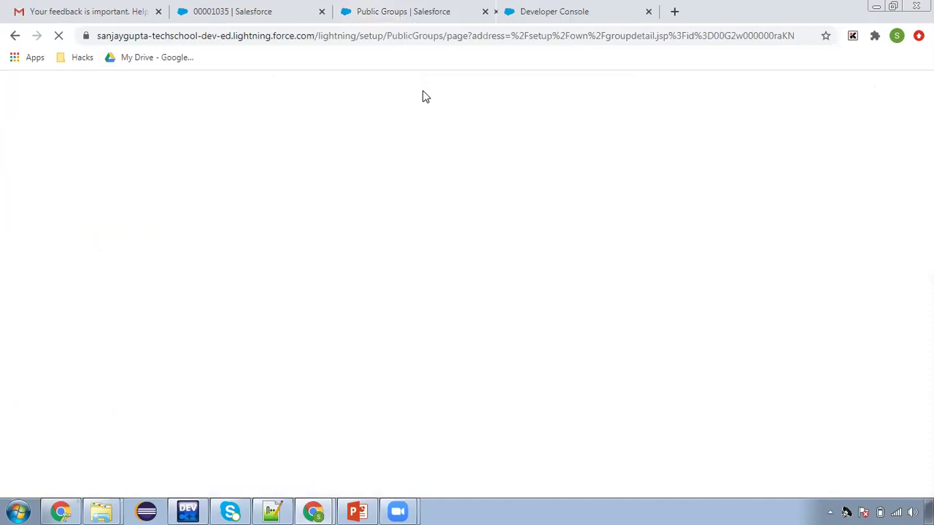
pyautogui.click(398, 13)
# Start a new flow from the Flows setup page, found via a Quick Find search for 'flow'
pyautogui.click(26, 166)
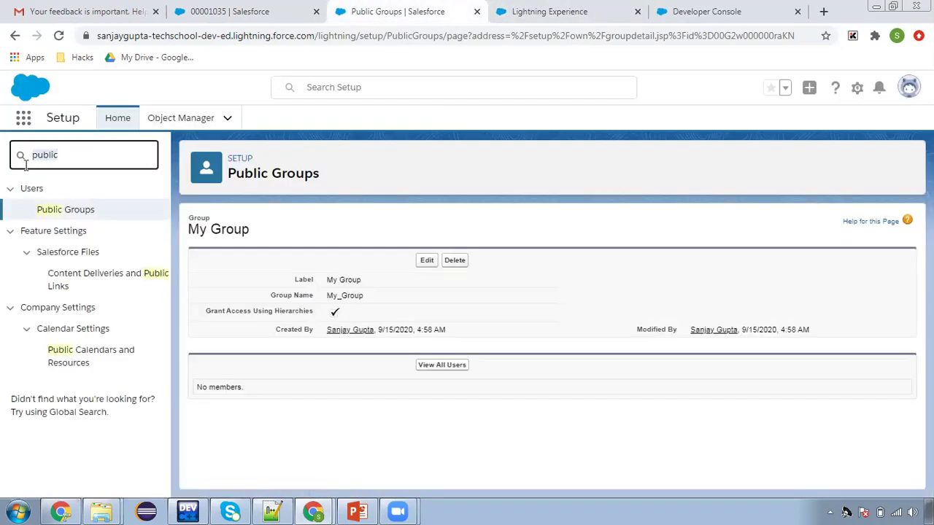
pyautogui.write('flow')
pyautogui.click(49, 295)
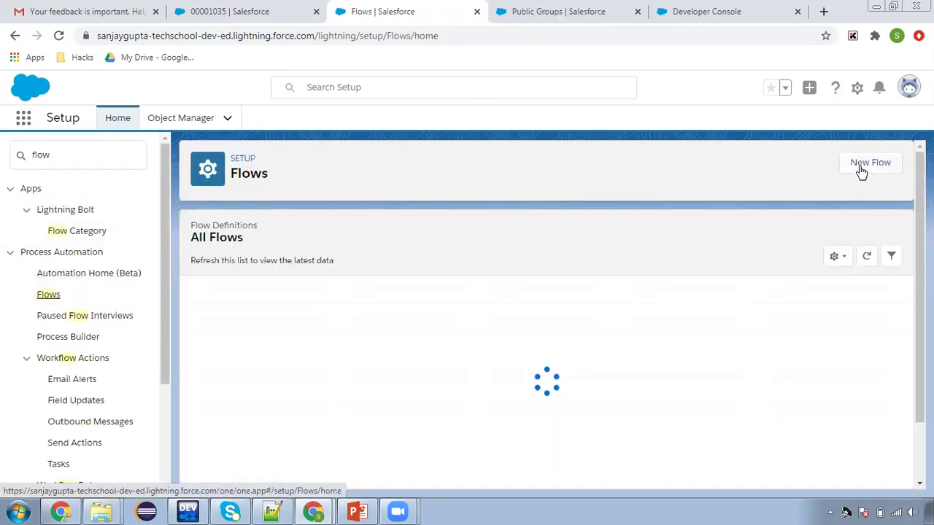
pyautogui.click(861, 165)
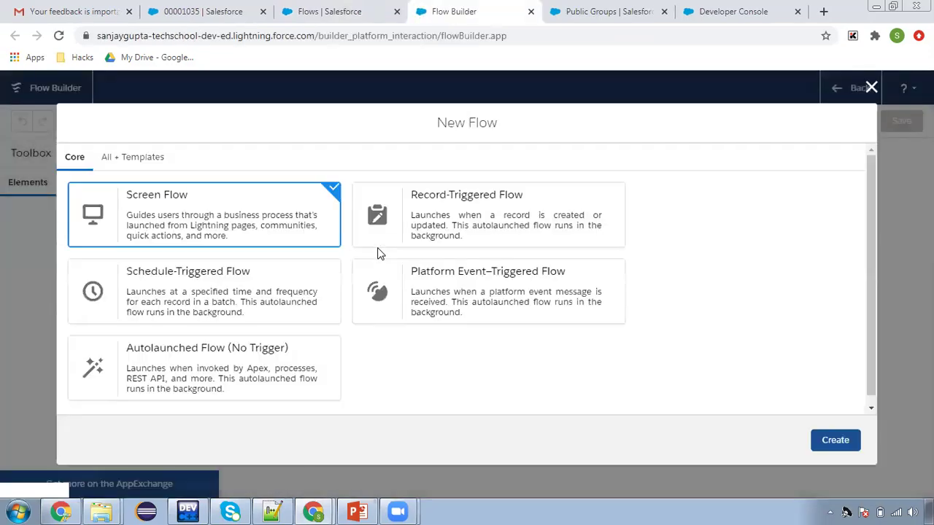
# Create a Record-Triggered Flow on the User object, triggered when a record is created and running after save
pyautogui.click(439, 228)
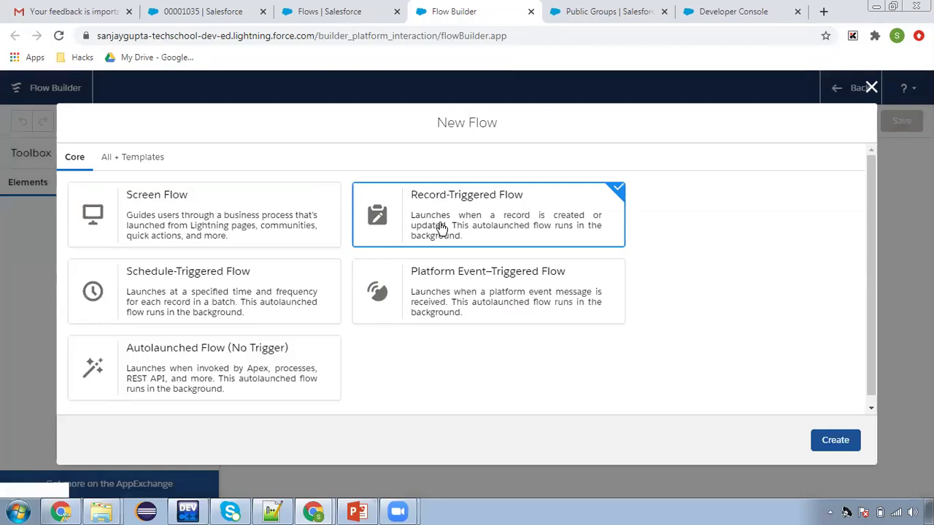
pyautogui.click(836, 441)
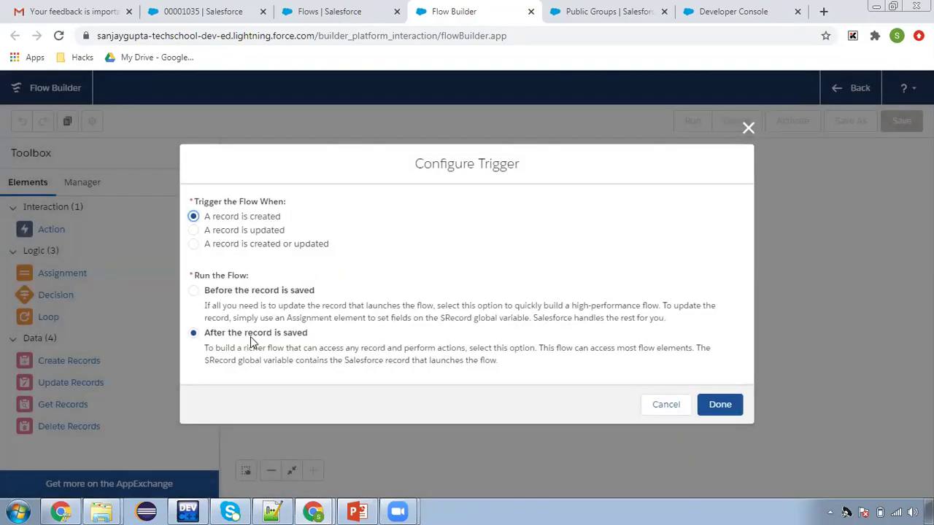
pyautogui.click(716, 400)
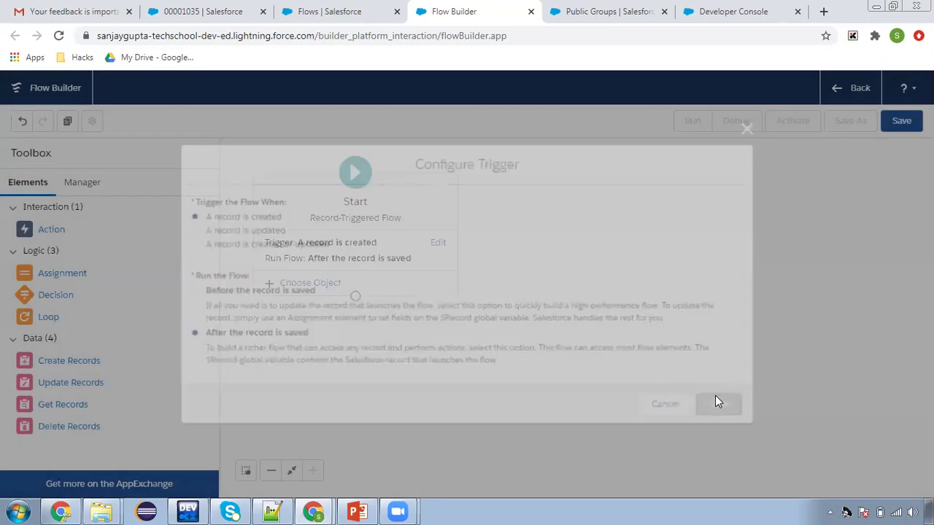
pyautogui.click(329, 285)
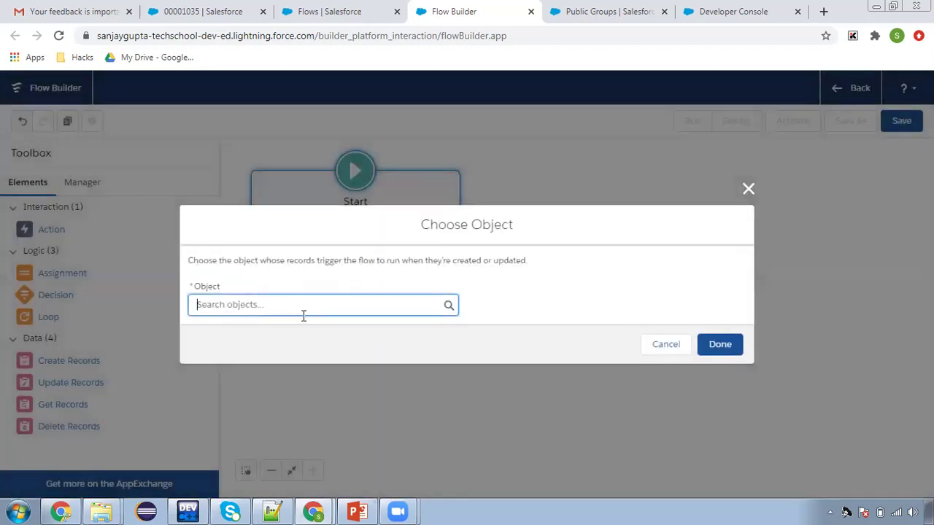
pyautogui.write('user')
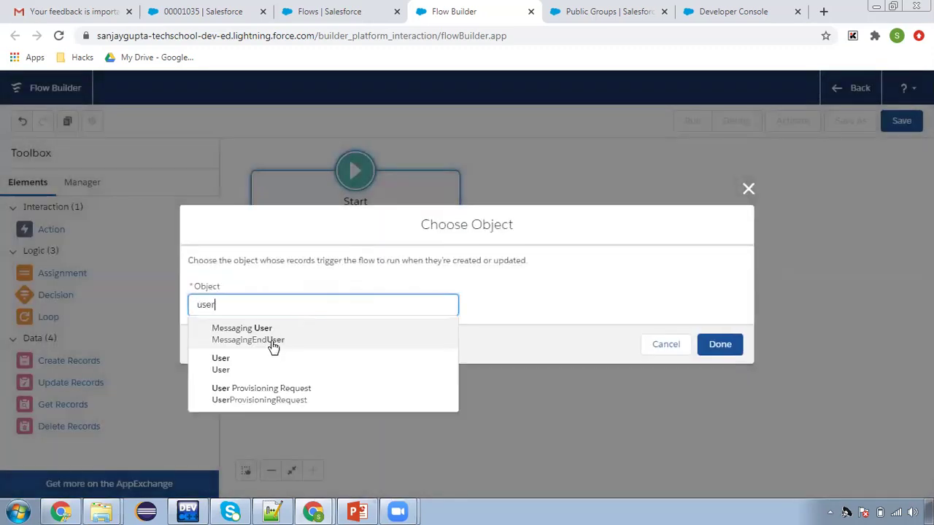
pyautogui.click(259, 363)
pyautogui.click(556, 272)
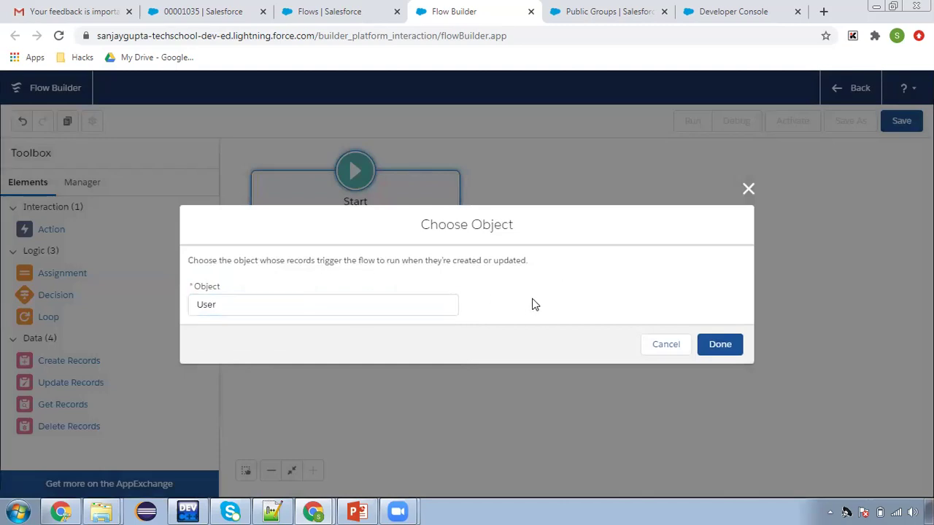
pyautogui.click(721, 346)
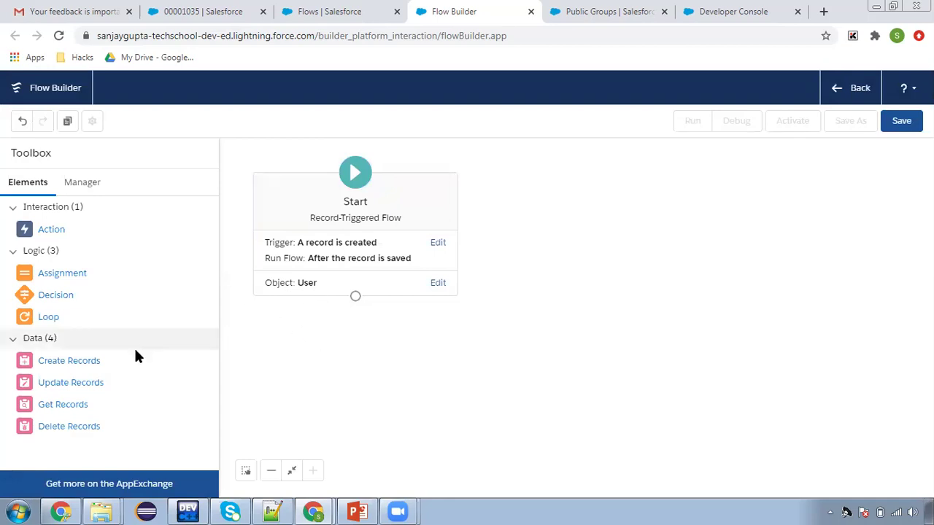
# Add a Get Records step 'fetch public group' on the Group object, filtered by DeveloperName
pyautogui.moveTo(64, 407); pyautogui.dragTo(513, 296)
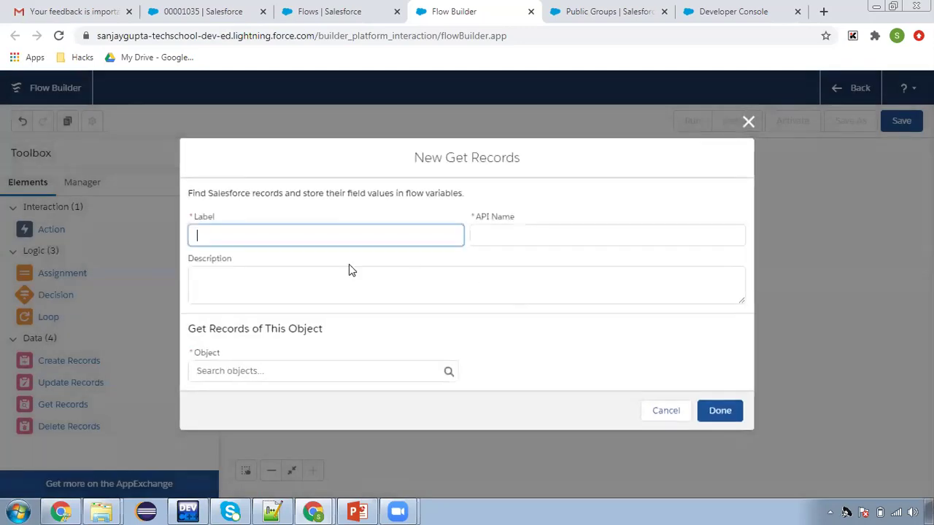
pyautogui.write('fet')
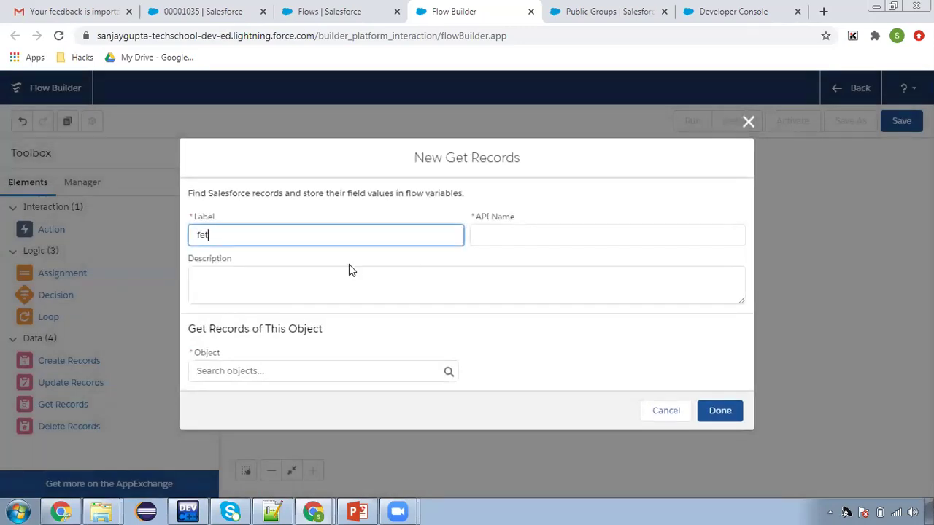
pyautogui.write('ch public group')
pyautogui.click(343, 334)
pyautogui.click(280, 368)
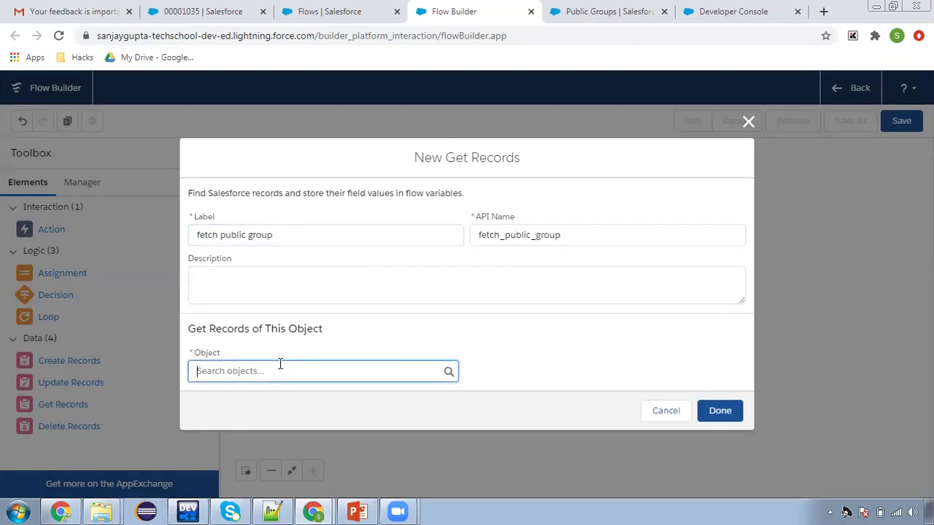
pyautogui.write('group')
pyautogui.click(261, 246)
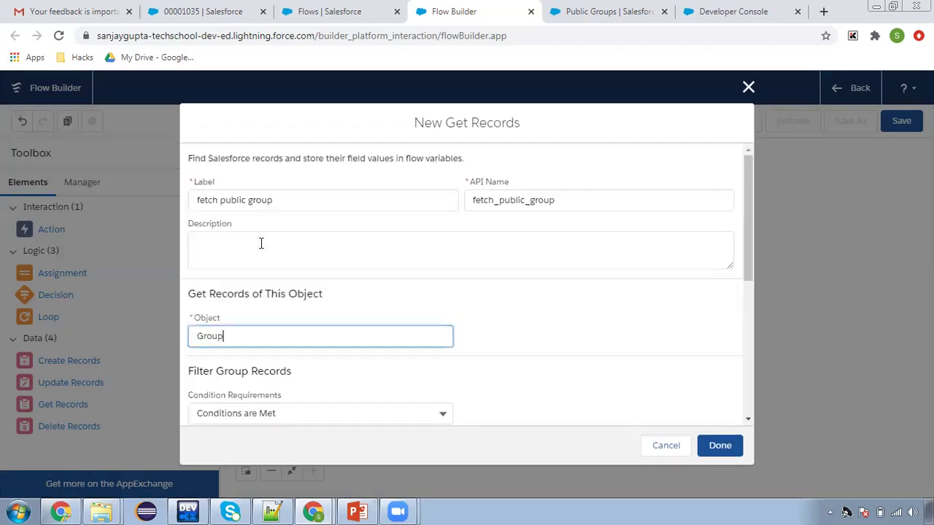
pyautogui.scroll(-3, 470, 361)
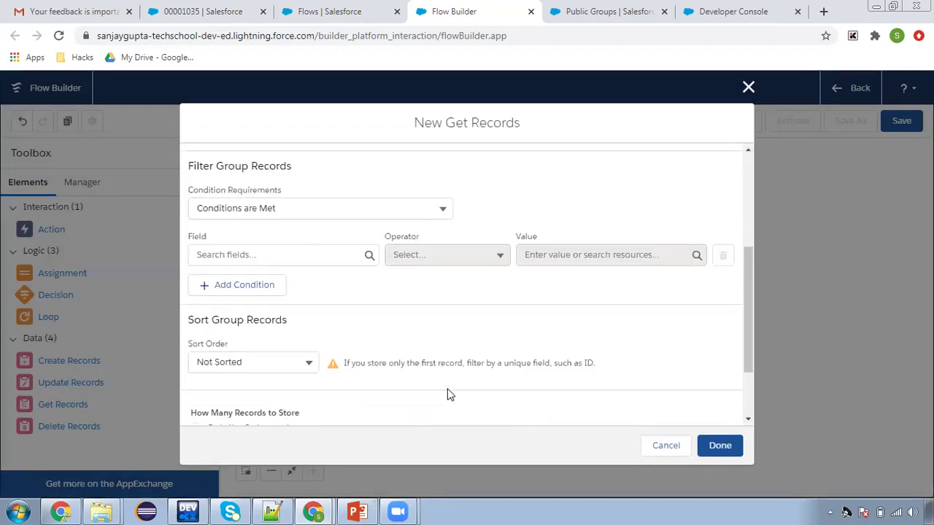
pyautogui.click(288, 255)
pyautogui.write('deve')
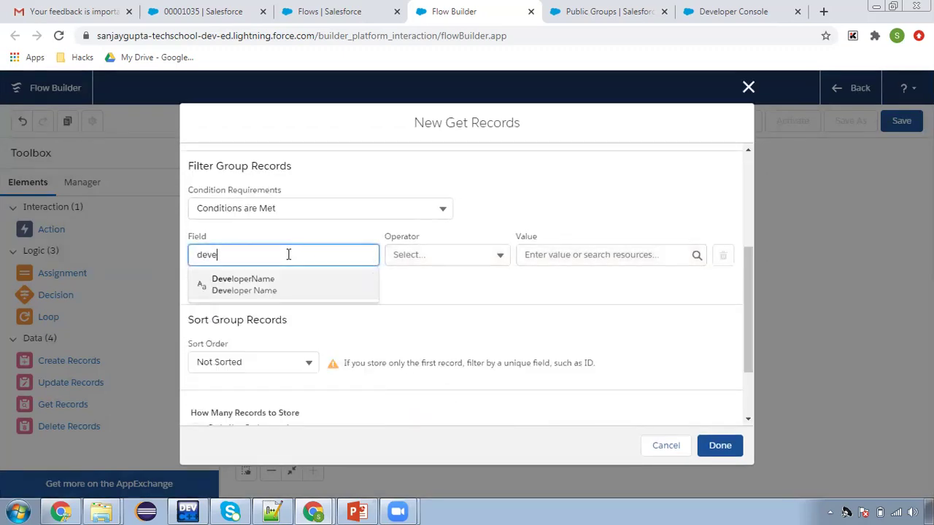
pyautogui.click(275, 298)
pyautogui.click(281, 255)
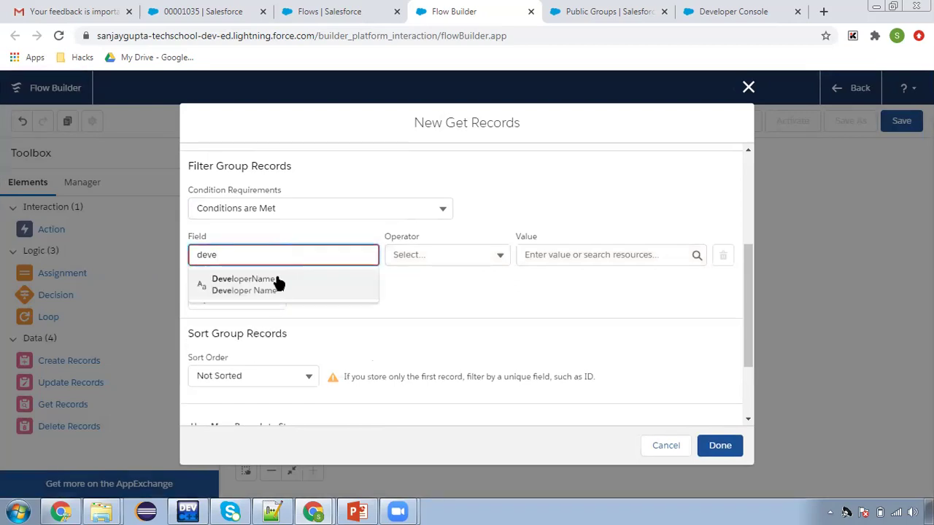
pyautogui.click(277, 280)
# Set the DeveloperName filter value to My_Group, copied from the My Group page, and finish the step
pyautogui.click(590, 13)
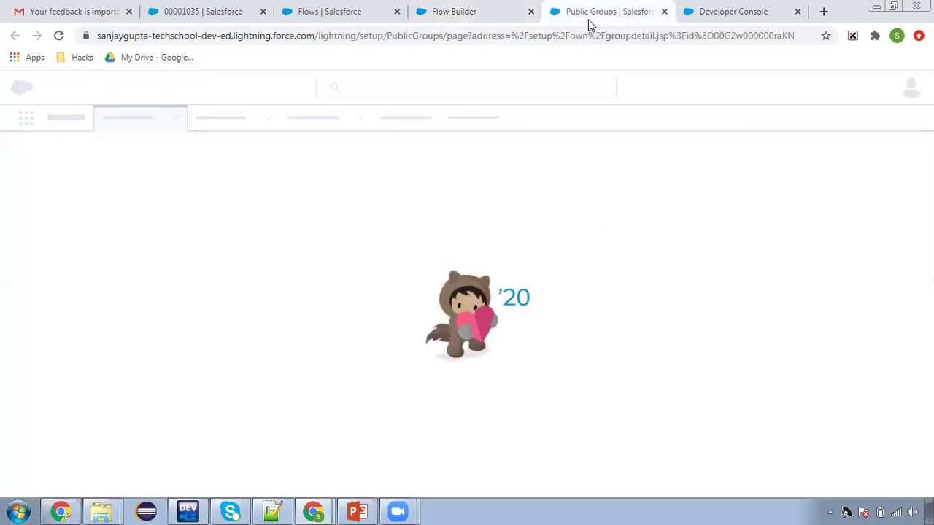
pyautogui.doubleClick(351, 295)
pyautogui.hotkey('ctrl', 'c')
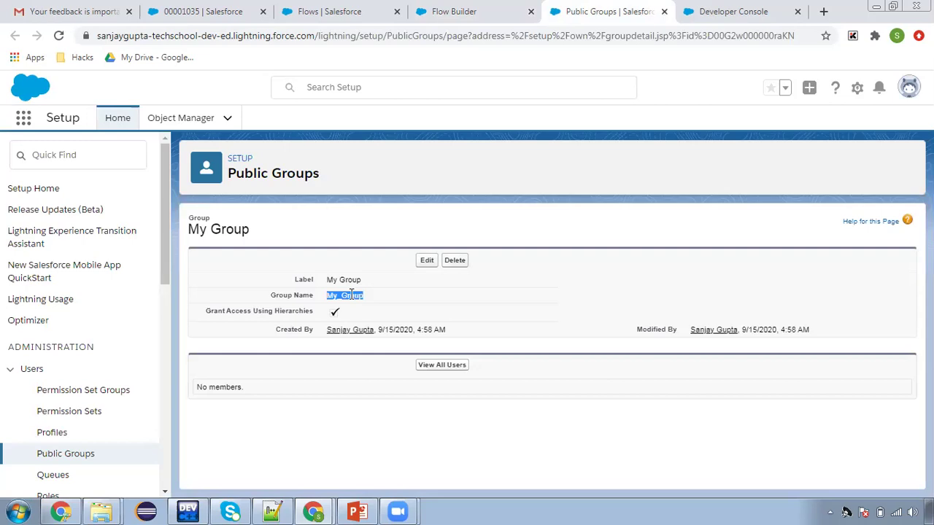
pyautogui.click(467, 11)
pyautogui.click(559, 257)
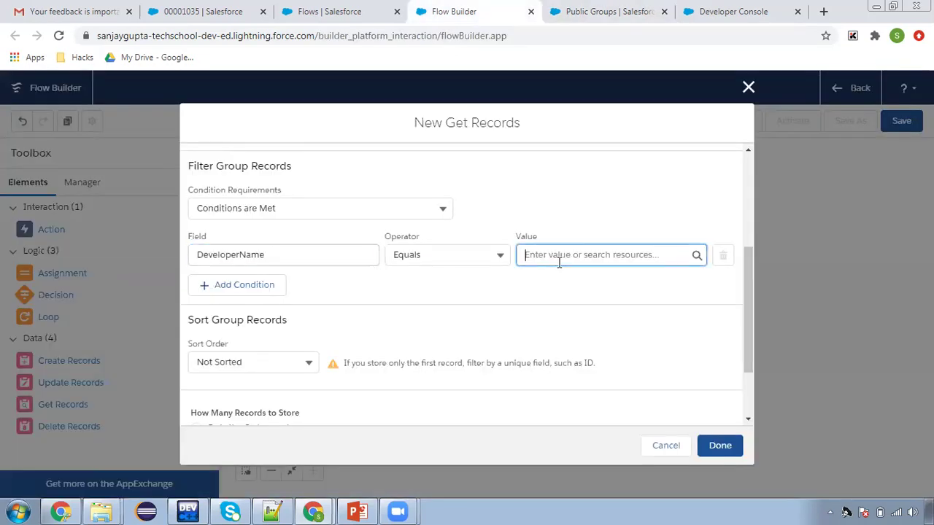
pyautogui.hotkey('ctrl', 'v')
pyautogui.click(433, 325)
pyautogui.scroll(-3, 433, 325)
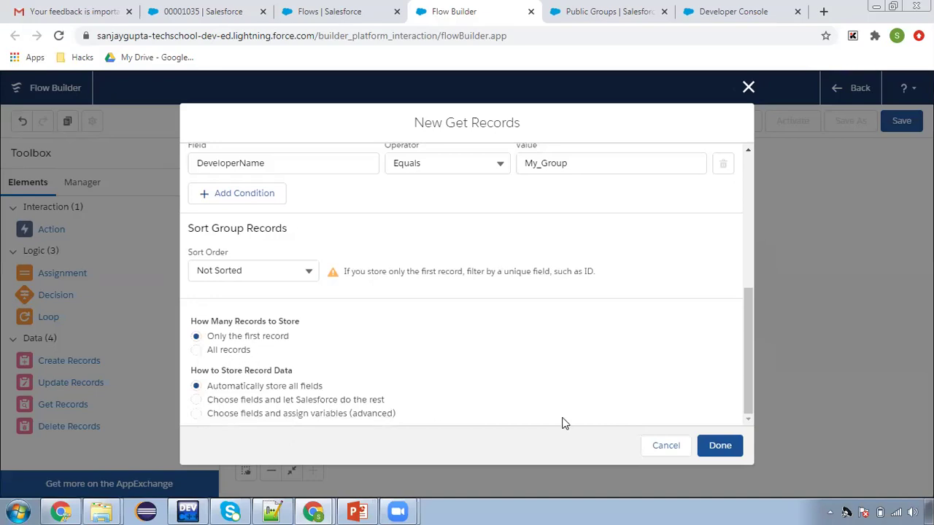
pyautogui.click(726, 446)
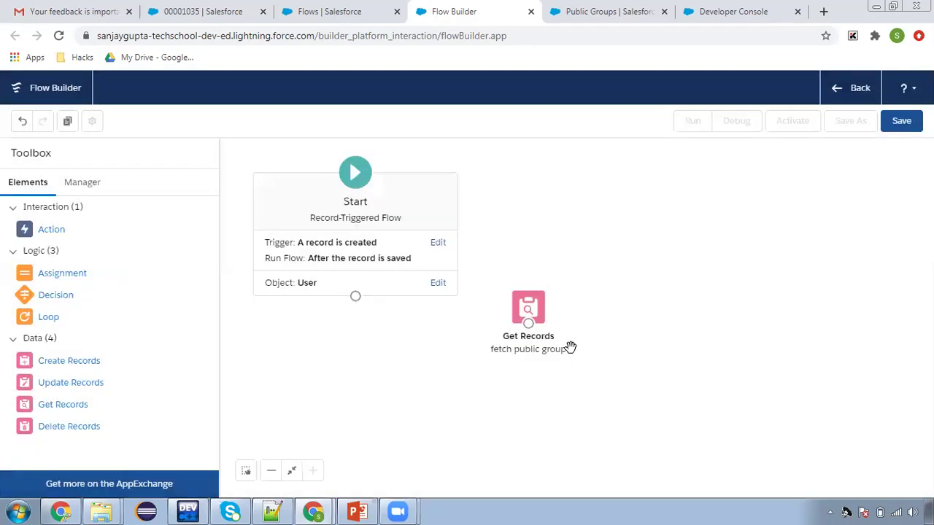
# Place the fetch public group step below Start and connect Start to it
pyautogui.moveTo(539, 309); pyautogui.dragTo(510, 335)
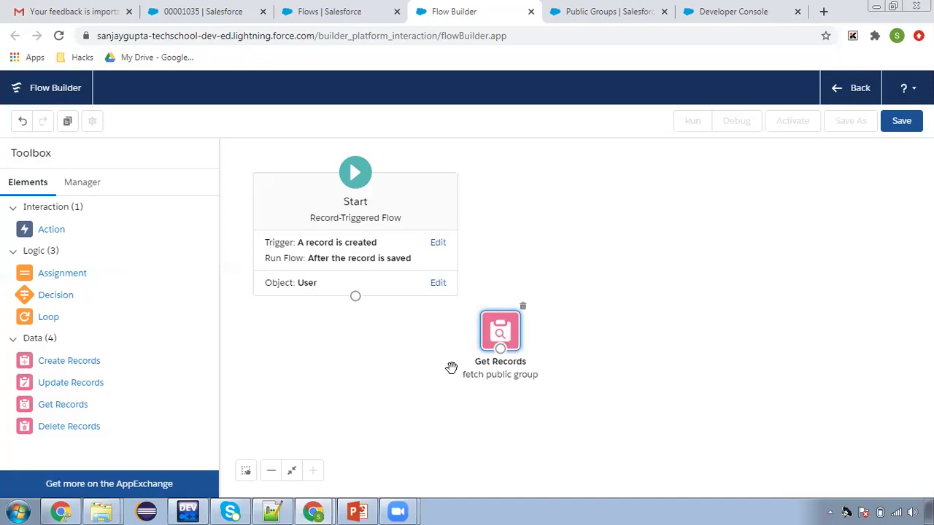
pyautogui.moveTo(356, 296); pyautogui.dragTo(500, 330)
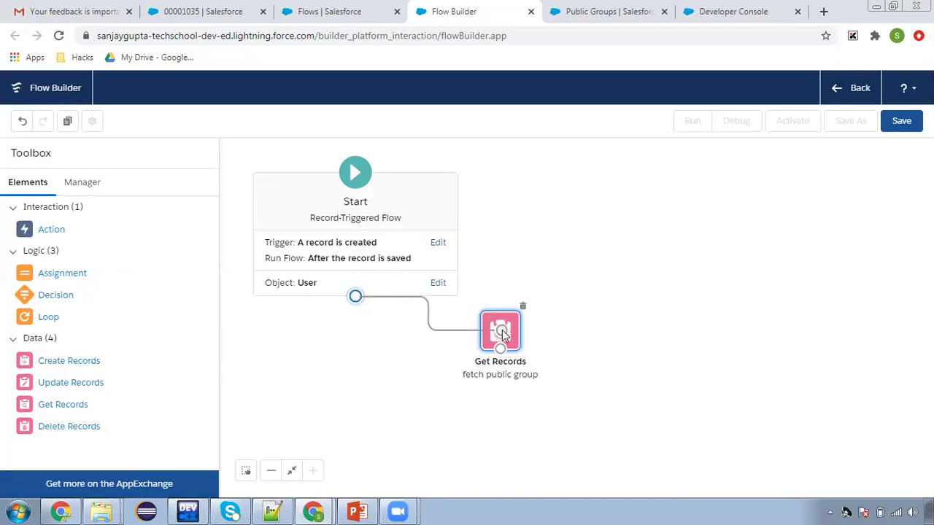
pyautogui.moveTo(66, 367); pyautogui.dragTo(617, 315)
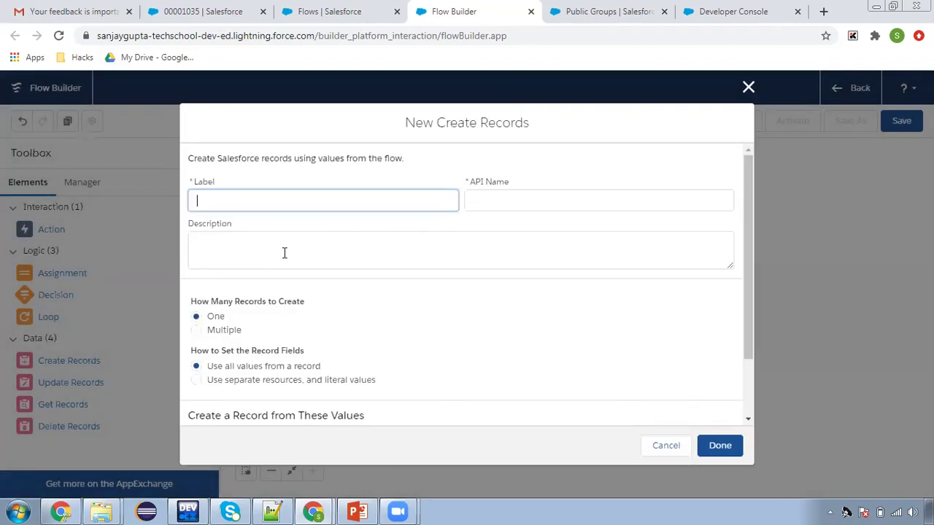
# Label the Create Records step 'Add user to public group', using separate resources to create Group Member records
pyautogui.write('Creat')
pyautogui.press('BackSpace')
pyautogui.press('BackSpace')
pyautogui.press('BackSpace')
pyautogui.press('BackSpace')
pyautogui.press('BackSpace')
pyautogui.press('BackSpace')
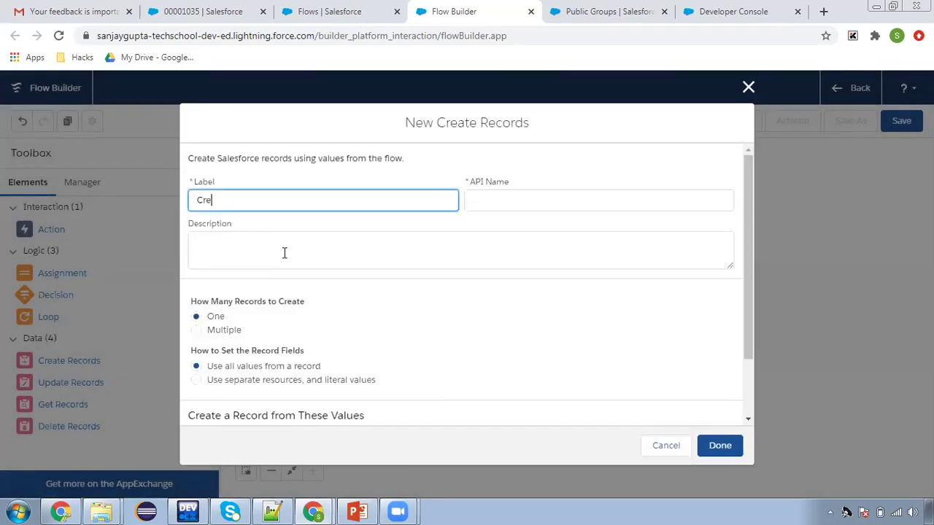
pyautogui.write('Add user to public group')
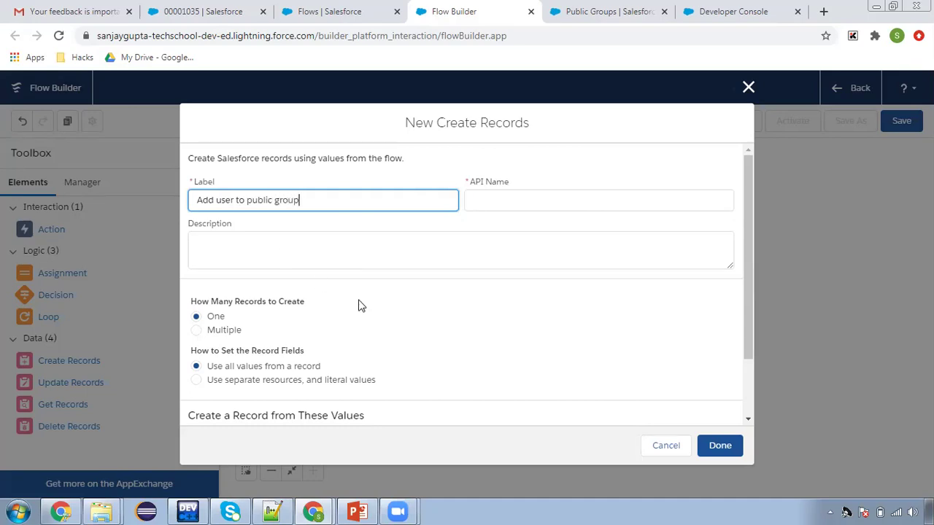
pyautogui.click(358, 305)
pyautogui.scroll(-1, 358, 315)
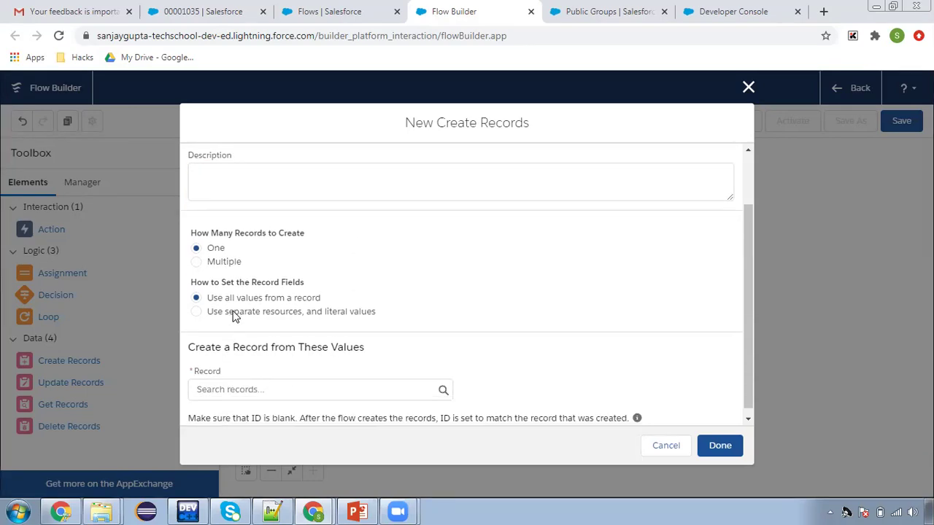
pyautogui.click(239, 315)
pyautogui.click(237, 404)
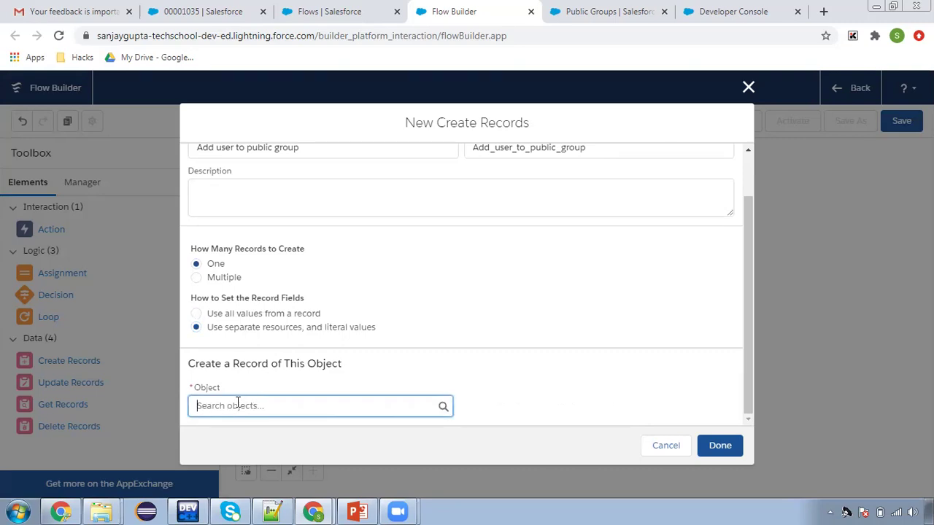
pyautogui.write('group')
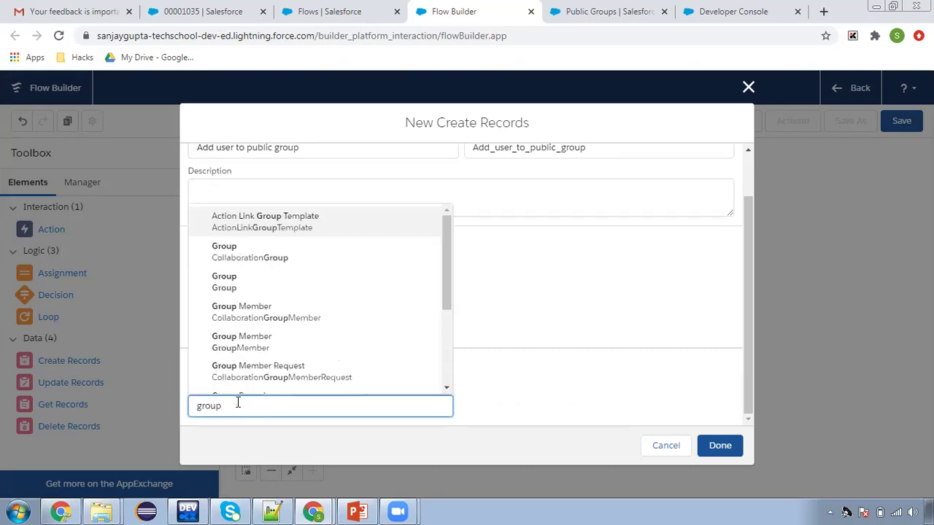
pyautogui.click(290, 342)
# Add the Group Member fields GroupId and UserOrGroupId
pyautogui.scroll(-3, 550, 313)
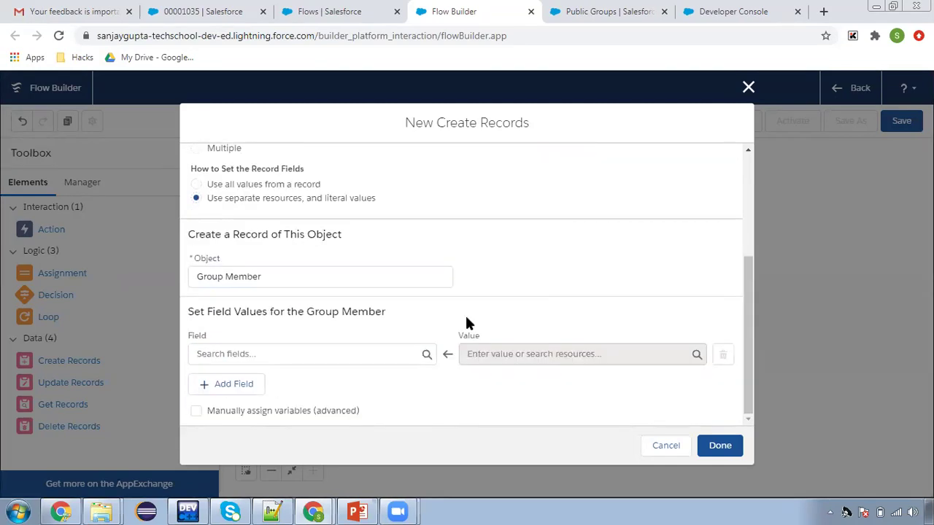
pyautogui.click(304, 354)
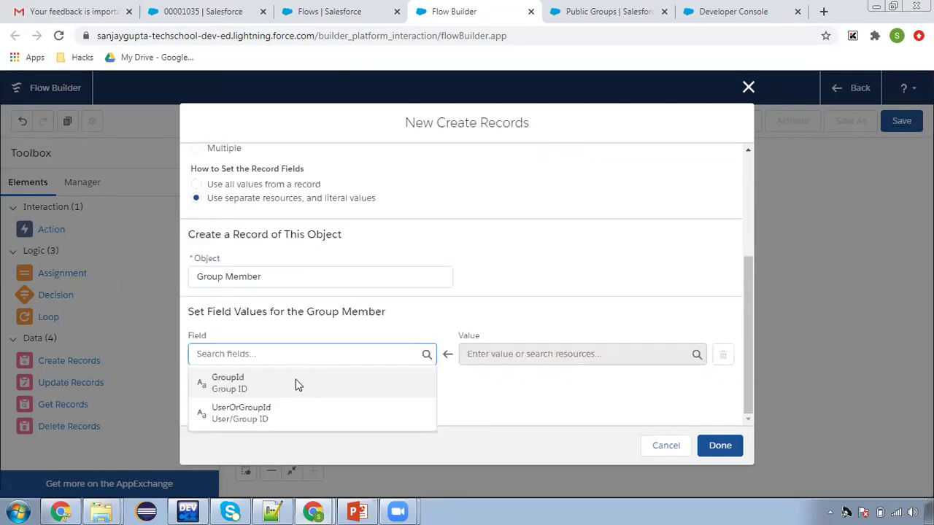
pyautogui.click(298, 385)
pyautogui.click(258, 388)
pyautogui.click(285, 355)
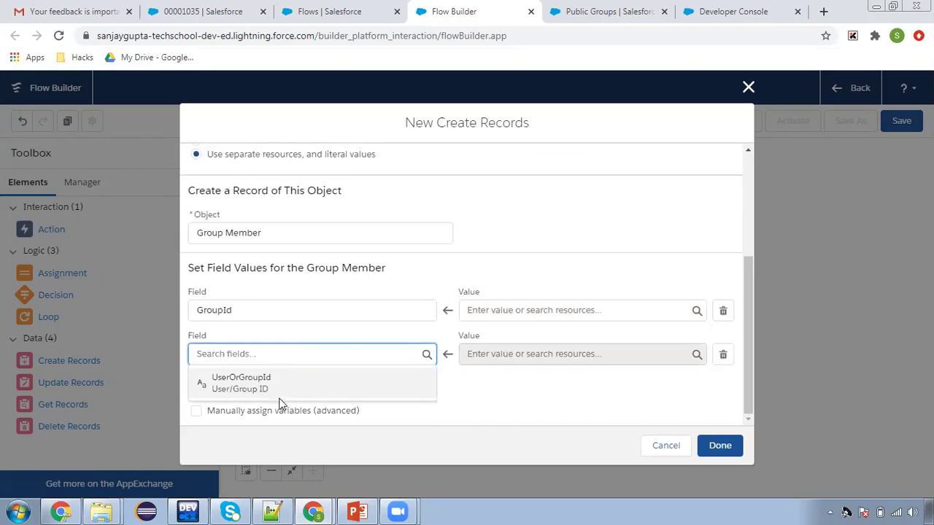
pyautogui.click(281, 383)
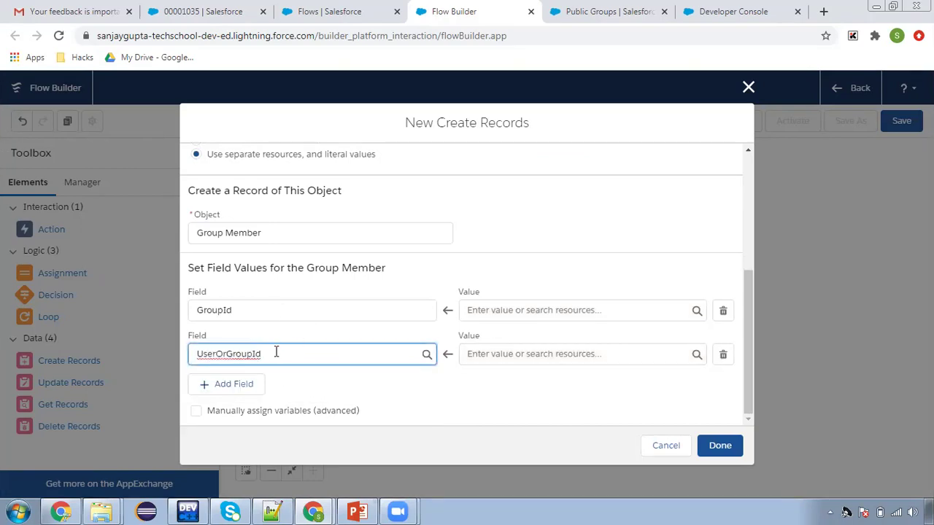
# Set GroupId to the fetched group's Id, {!fetch_public_group.Id}
pyautogui.click(521, 310)
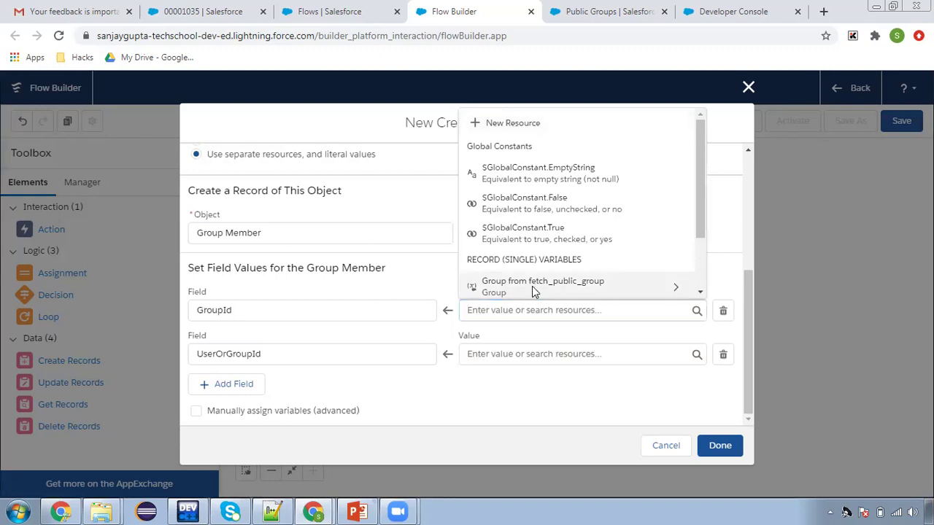
pyautogui.click(535, 289)
pyautogui.write('id')
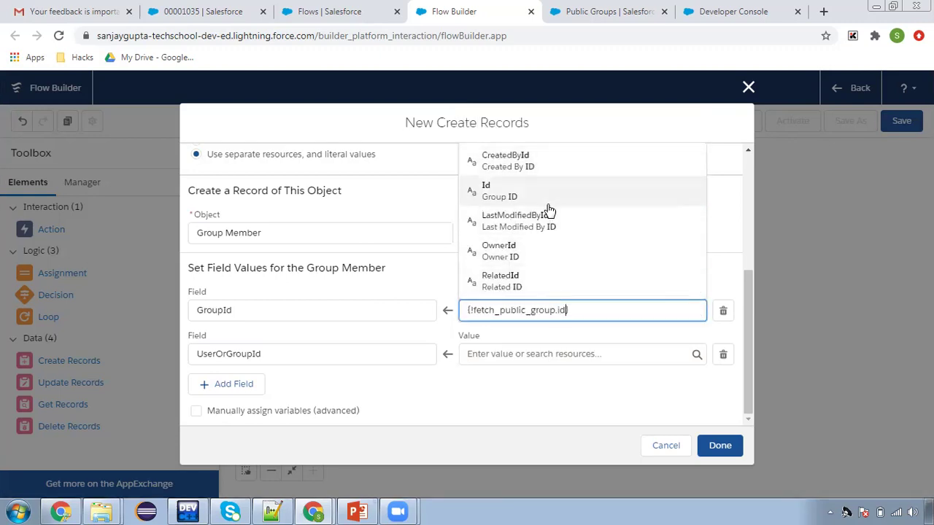
pyautogui.click(546, 197)
pyautogui.click(543, 325)
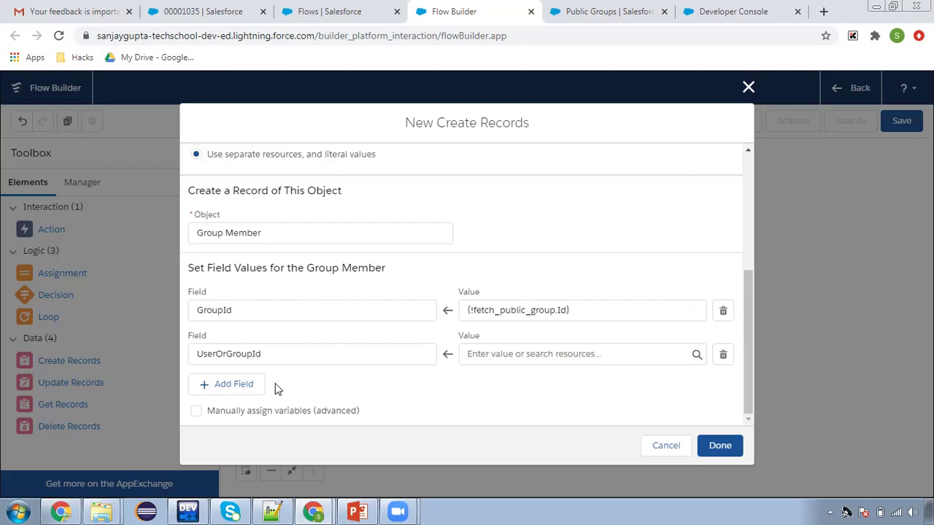
# Set UserOrGroupId to the triggering user's Id, {!$Record.Id}
pyautogui.click(485, 353)
pyautogui.write('rec')
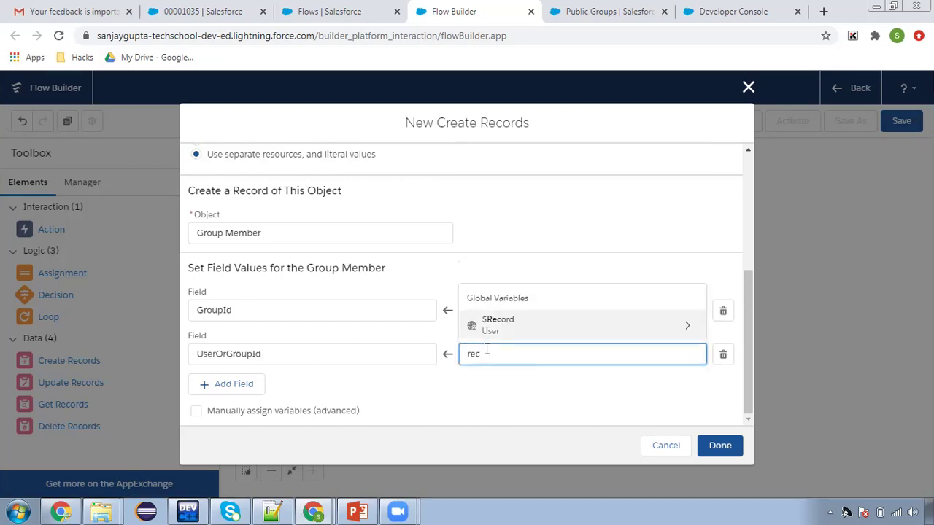
pyautogui.click(513, 329)
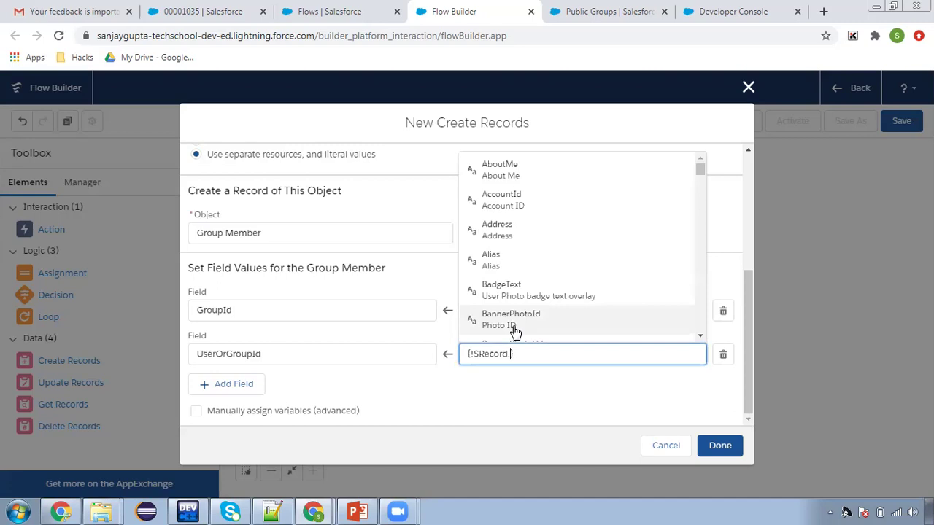
pyautogui.write('id')
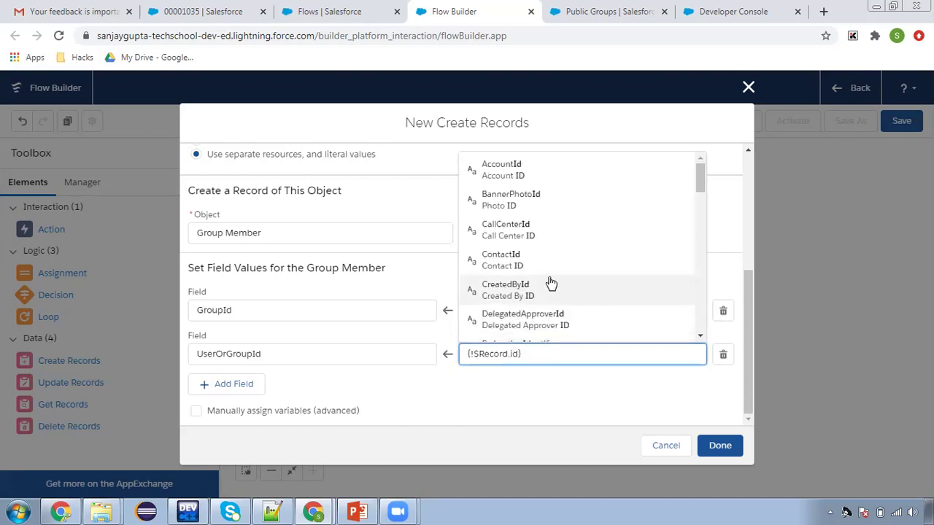
pyautogui.scroll(-1, 576, 282)
pyautogui.click(559, 322)
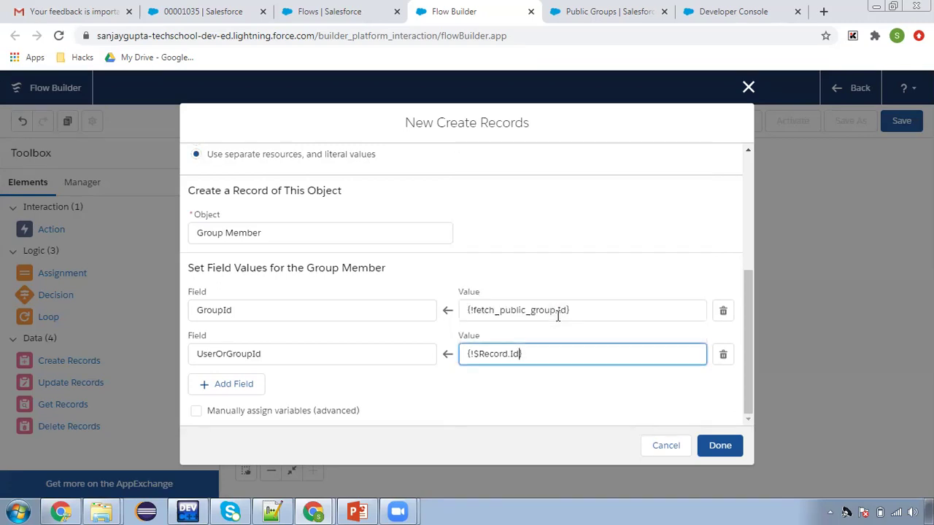
pyautogui.click(544, 408)
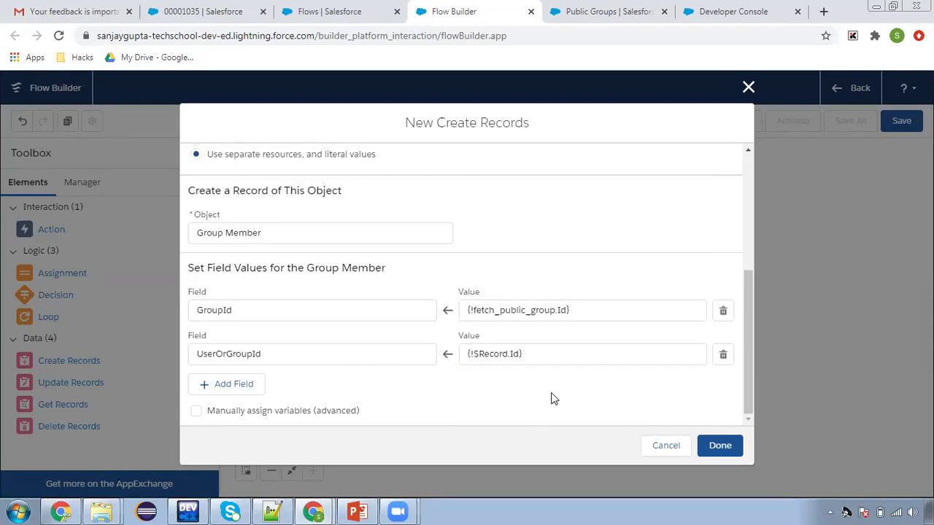
# Connect fetch public group to the new step, save the flow as 'Add user to a public groupd', and activate it
pyautogui.click(720, 445)
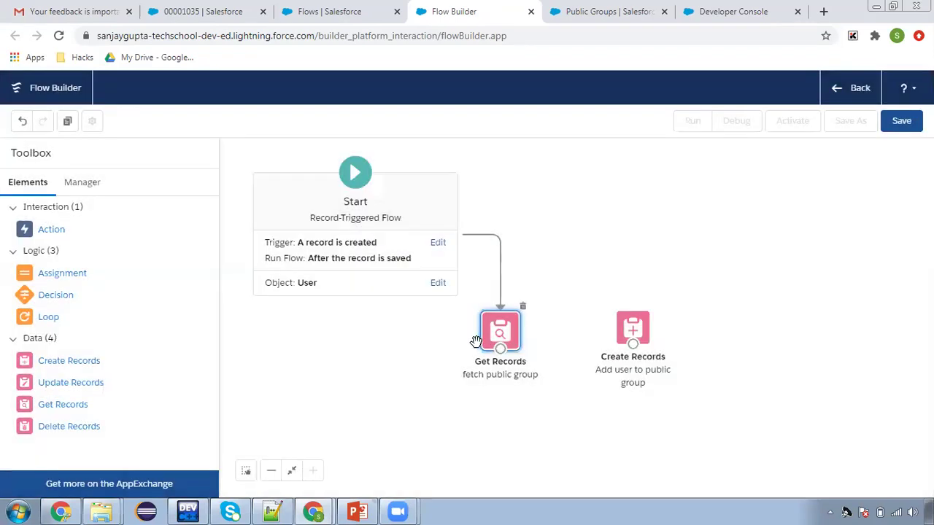
pyautogui.moveTo(500, 348); pyautogui.dragTo(632, 327)
pyautogui.click(905, 122)
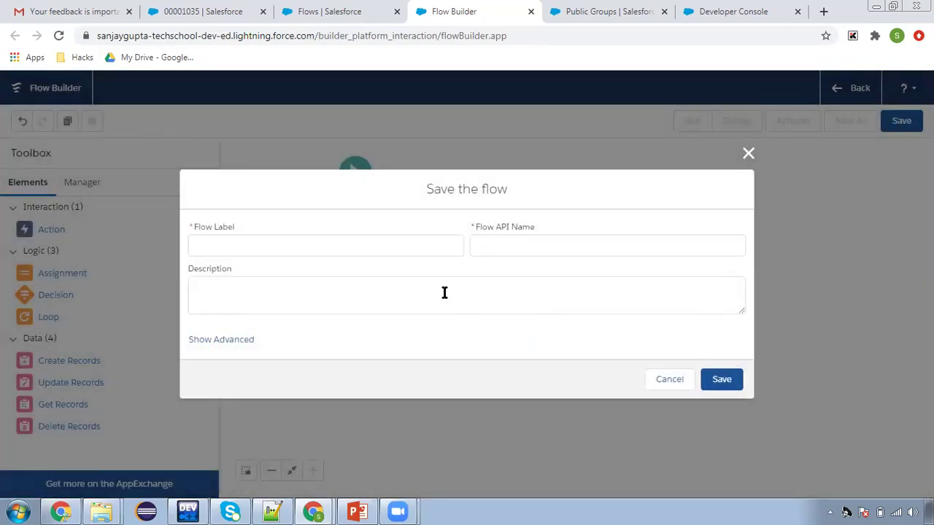
pyautogui.write('A')
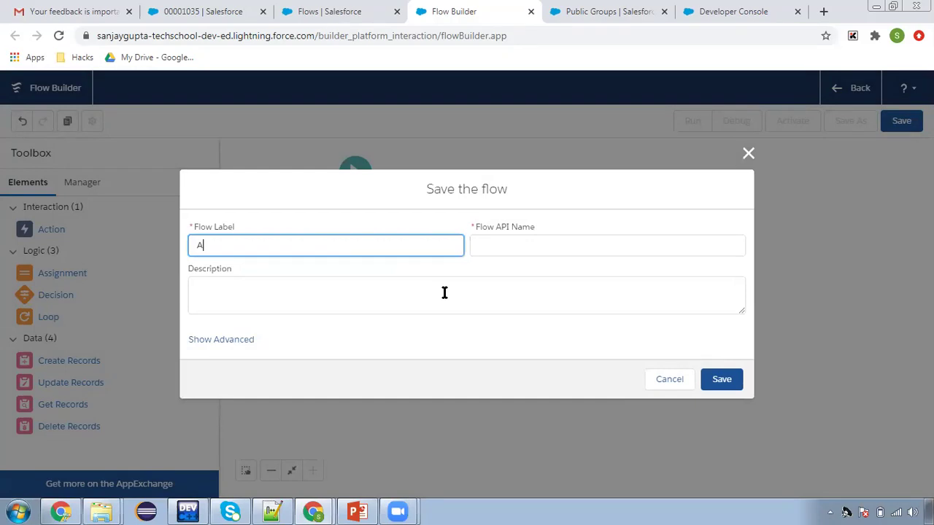
pyautogui.write('dd user to a public groupd')
pyautogui.click(509, 250)
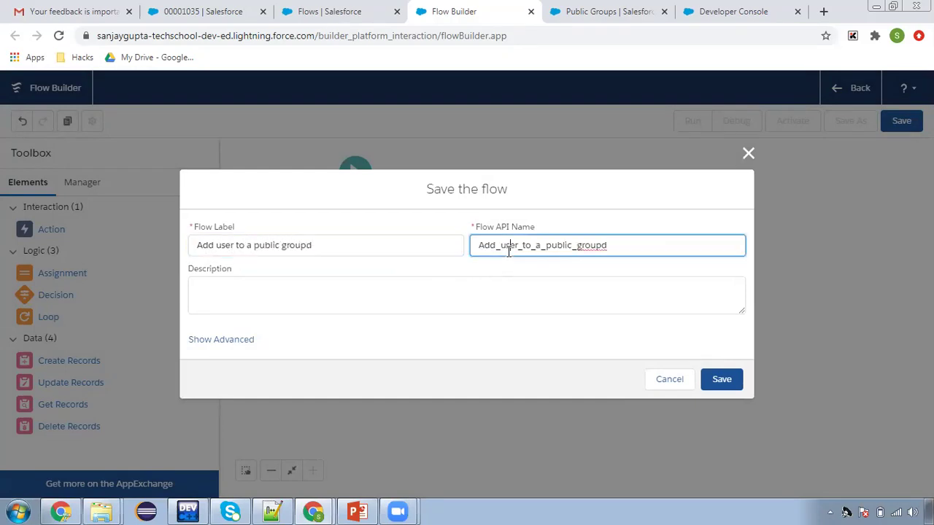
pyautogui.click(714, 386)
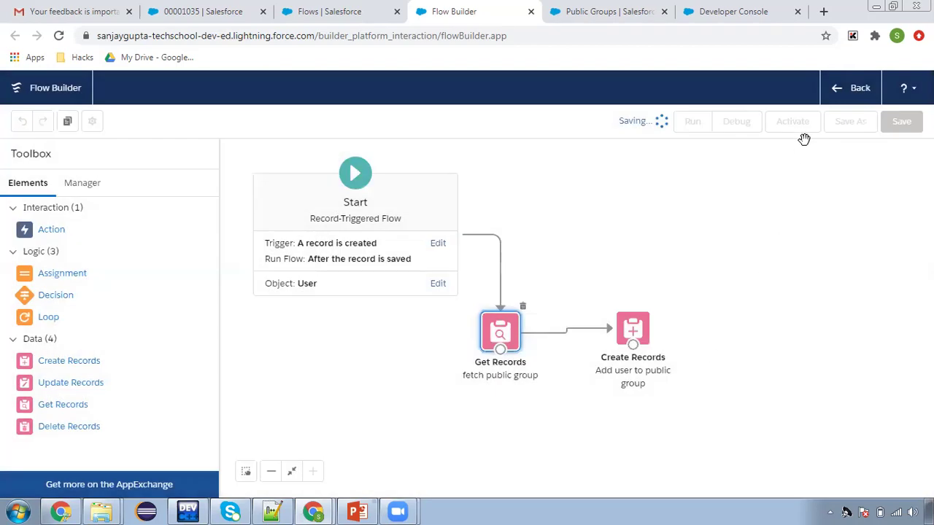
pyautogui.click(788, 124)
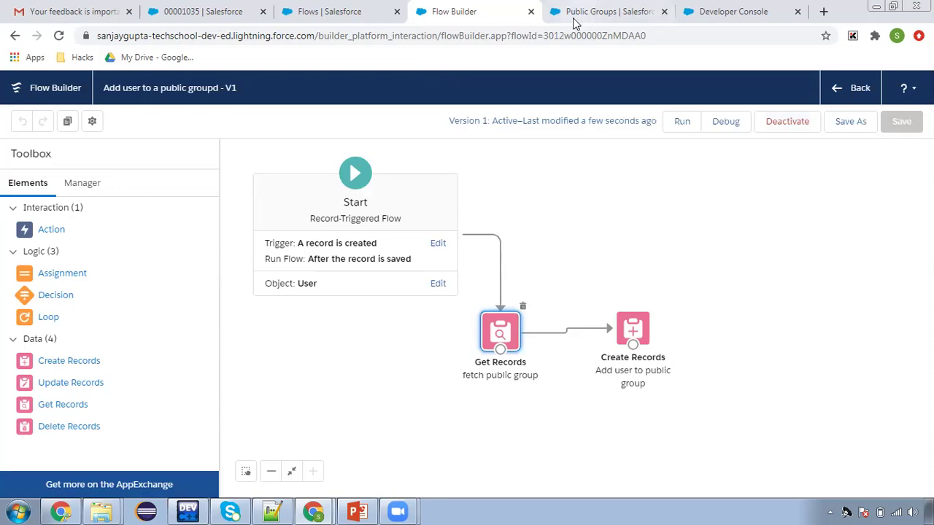
# Open a new user form from the Users setup page, found via a Quick Find search for 'user'
pyautogui.click(342, 17)
pyautogui.click(23, 155)
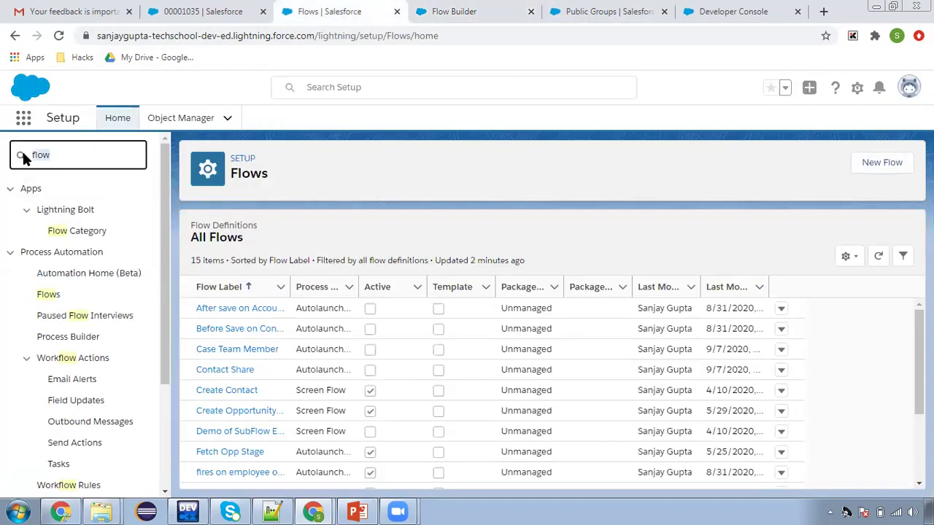
pyautogui.write('user')
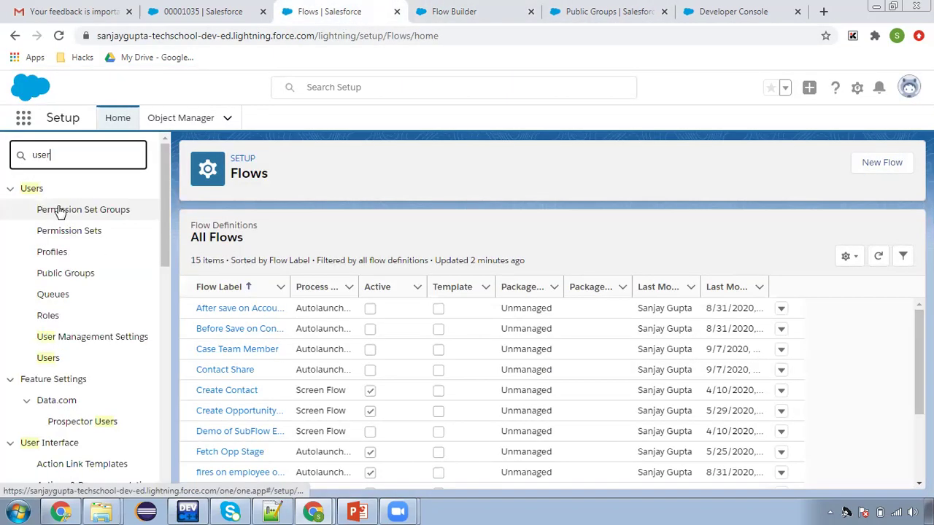
pyautogui.click(48, 358)
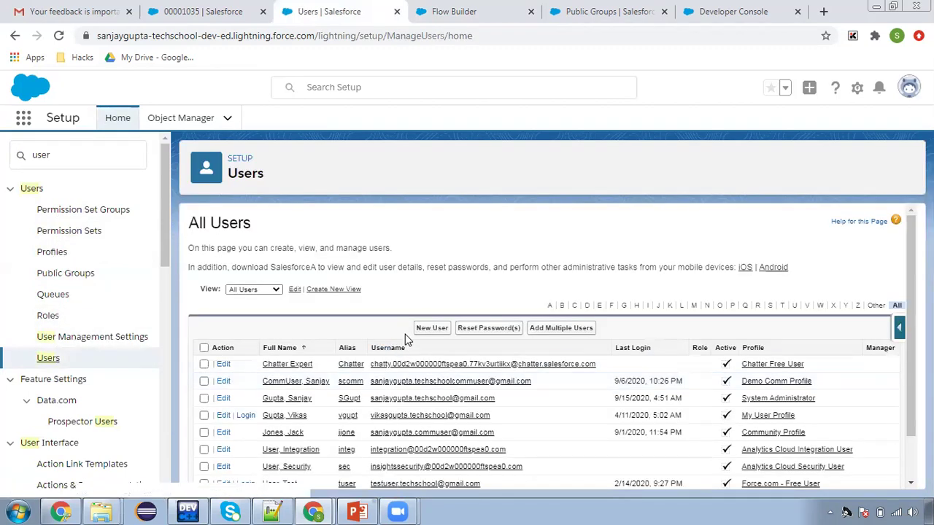
pyautogui.click(426, 328)
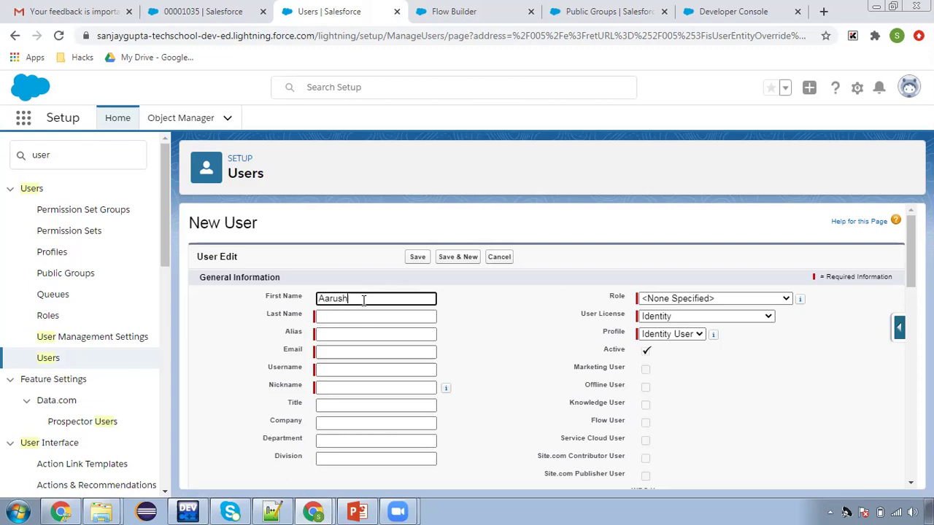
# Fill in the test user's last name, email address and username
pyautogui.press('Tab')
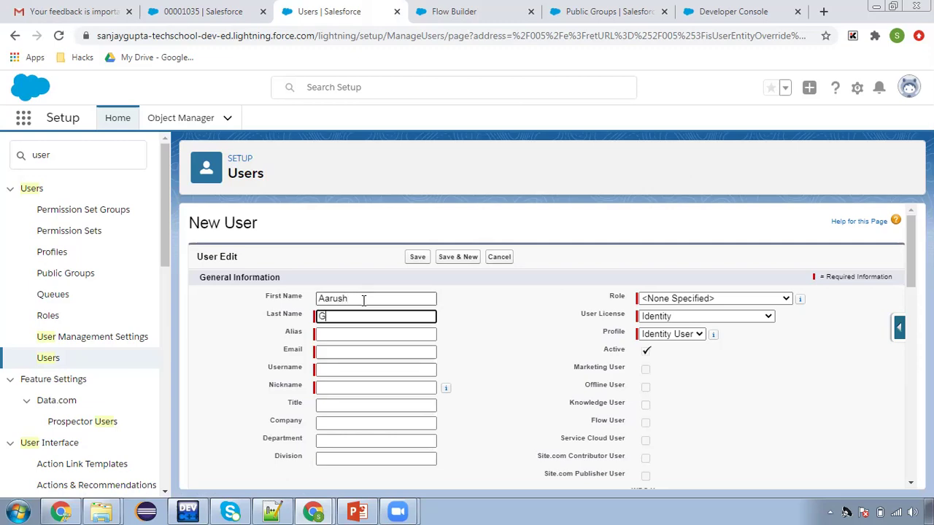
pyautogui.click(363, 352)
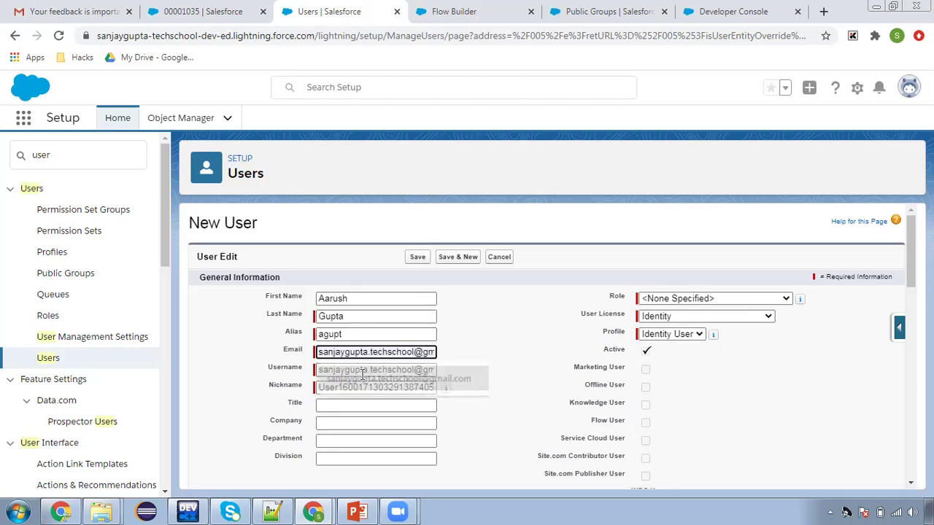
pyautogui.click(351, 372)
pyautogui.click(372, 370)
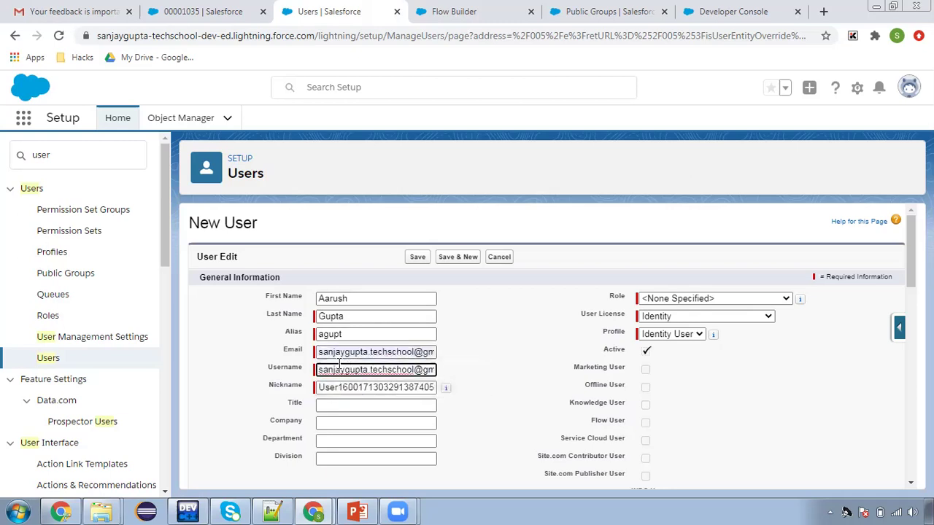
pyautogui.moveTo(372, 372); pyautogui.dragTo(317, 371)
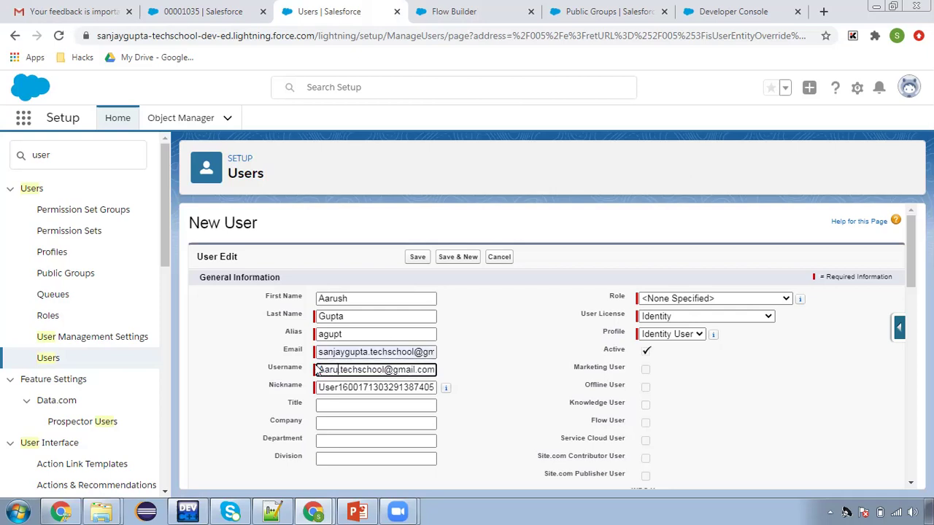
pyautogui.click(500, 360)
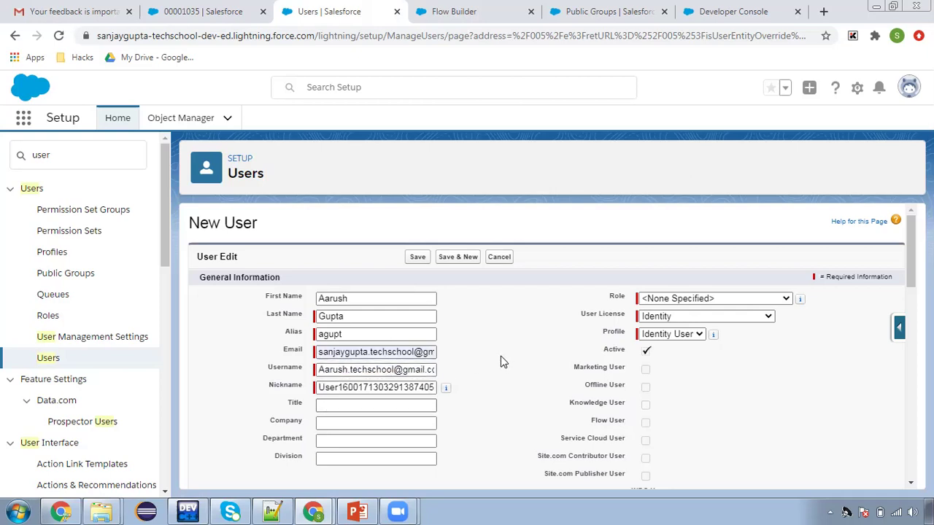
# Give the user the Force.com - Free licence and Force.com - Free User profile, then save
pyautogui.click(661, 317)
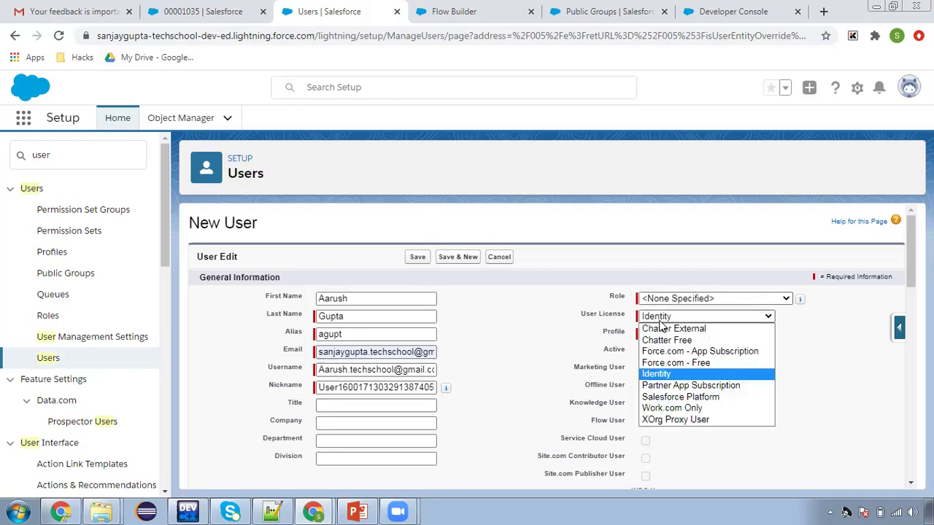
pyautogui.click(666, 362)
pyautogui.click(692, 333)
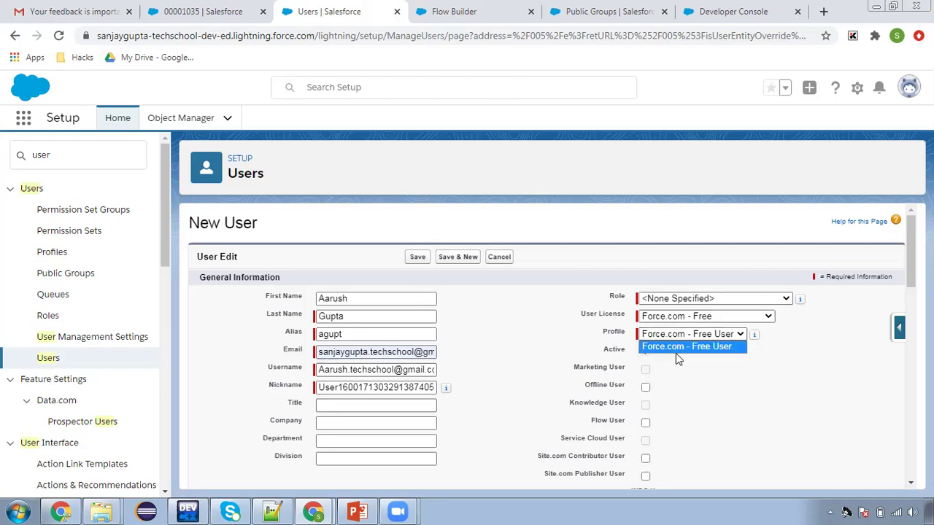
pyautogui.click(627, 353)
pyautogui.scroll(-5, 507, 348)
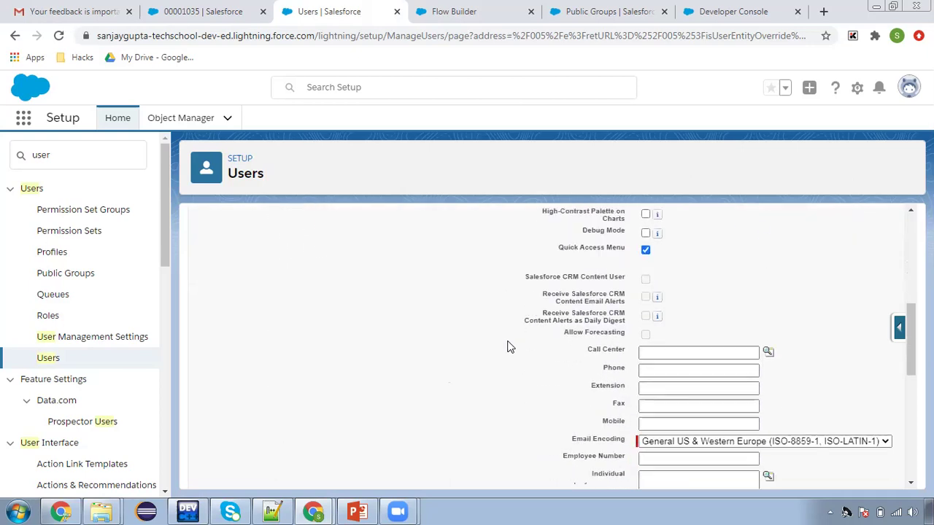
pyautogui.scroll(5, 510, 347)
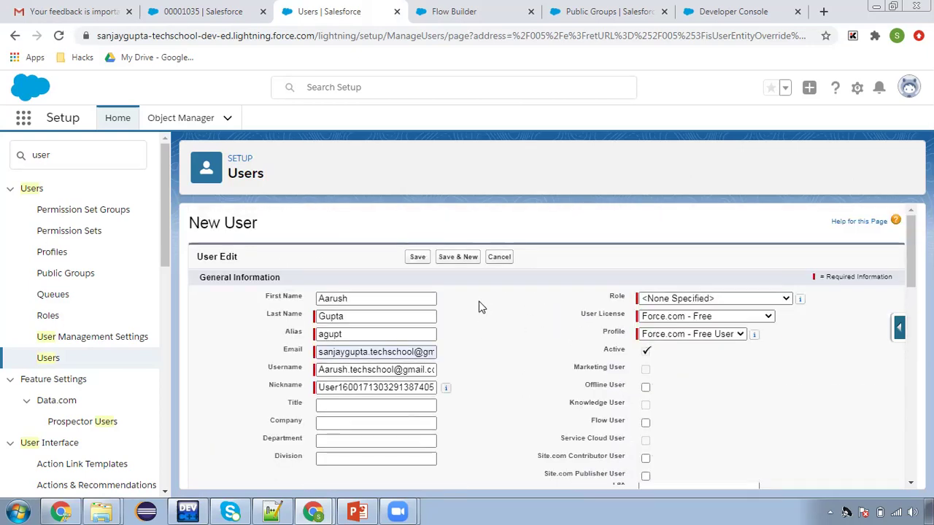
pyautogui.click(418, 257)
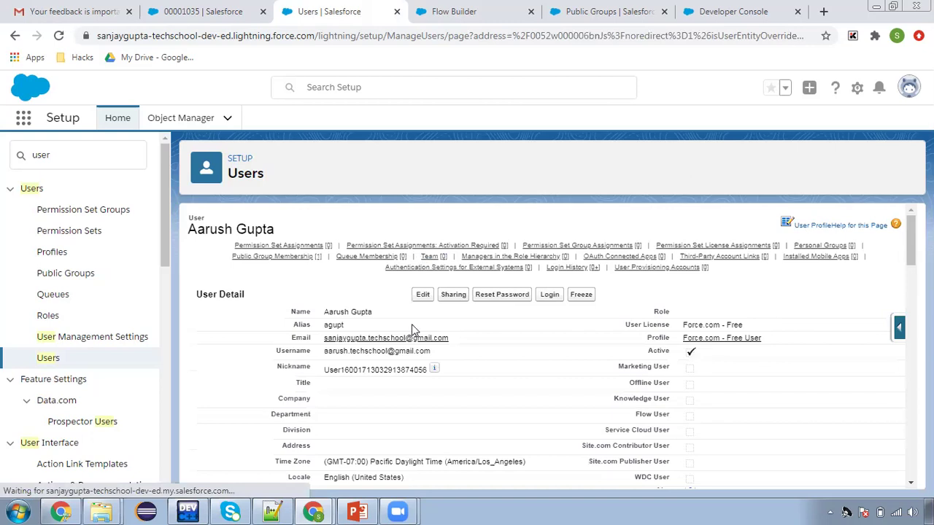
# Reload My Group to see the new test user listed as a member, then go back to Flow Builder
pyautogui.click(46, 357)
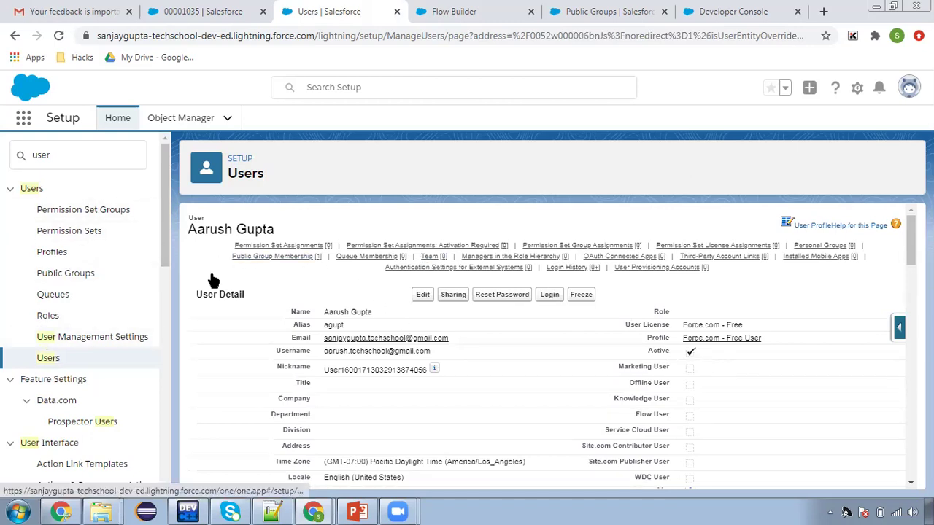
pyautogui.click(601, 21)
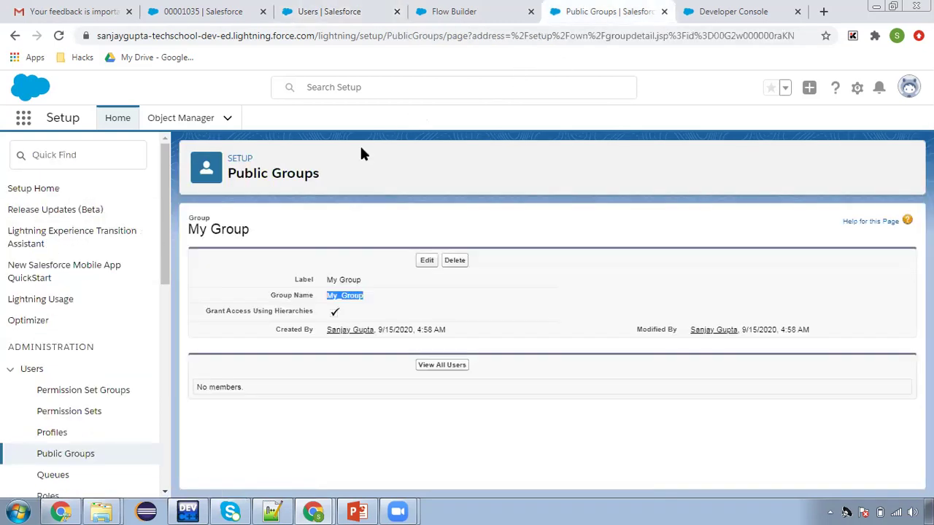
pyautogui.click(58, 35)
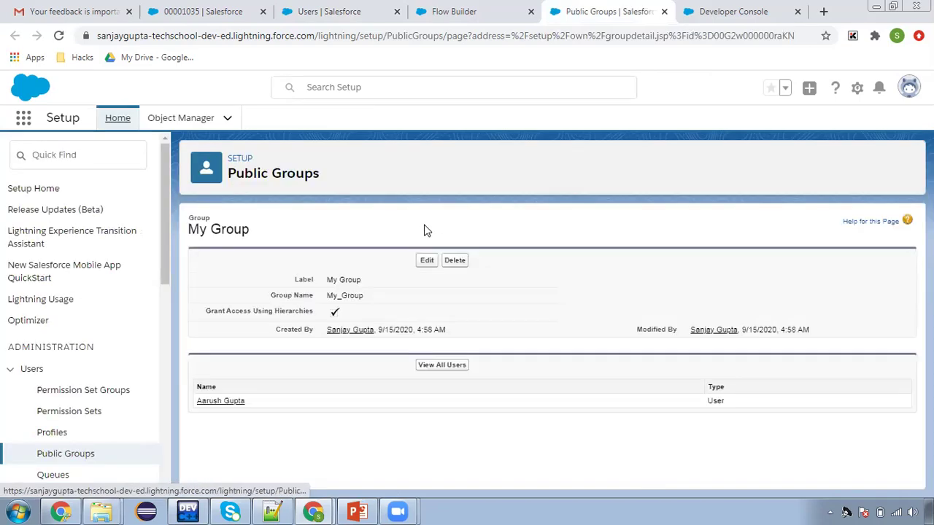
pyautogui.moveTo(209, 401); pyautogui.dragTo(259, 404)
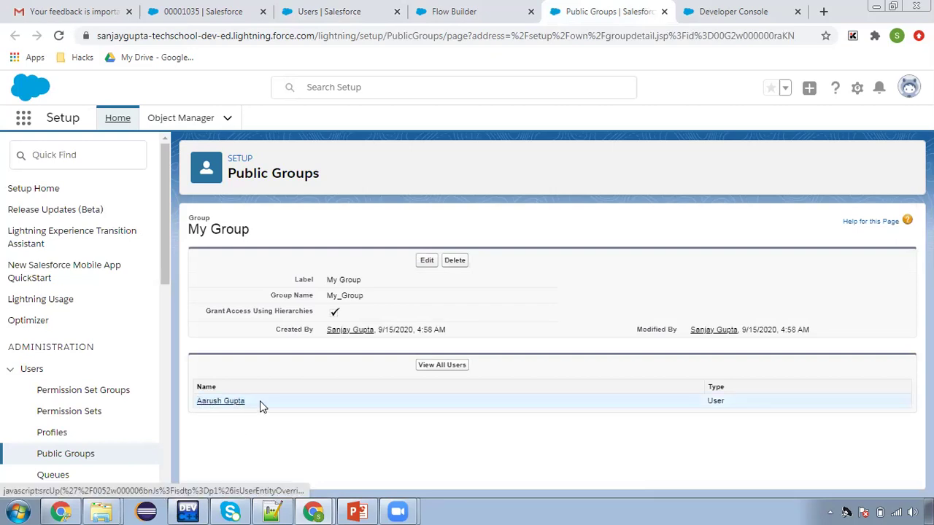
pyautogui.moveTo(204, 414); pyautogui.dragTo(346, 375)
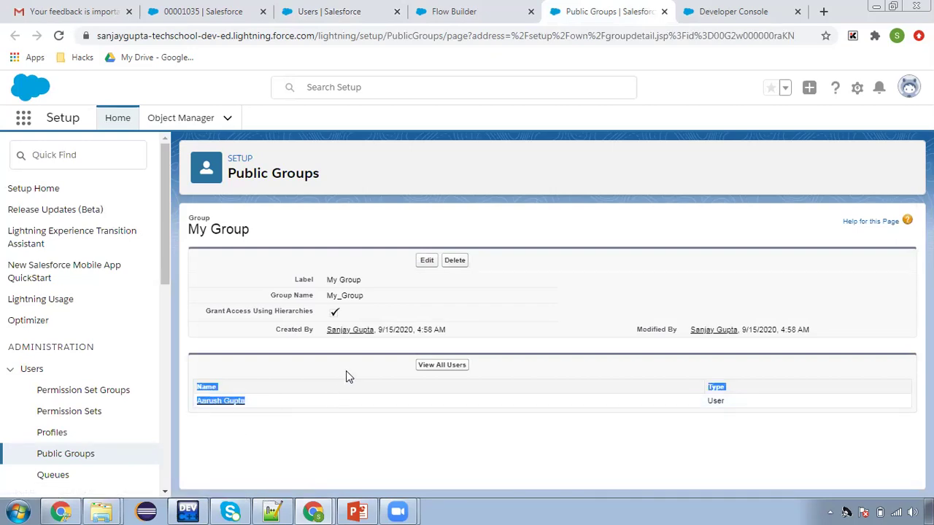
pyautogui.click(346, 377)
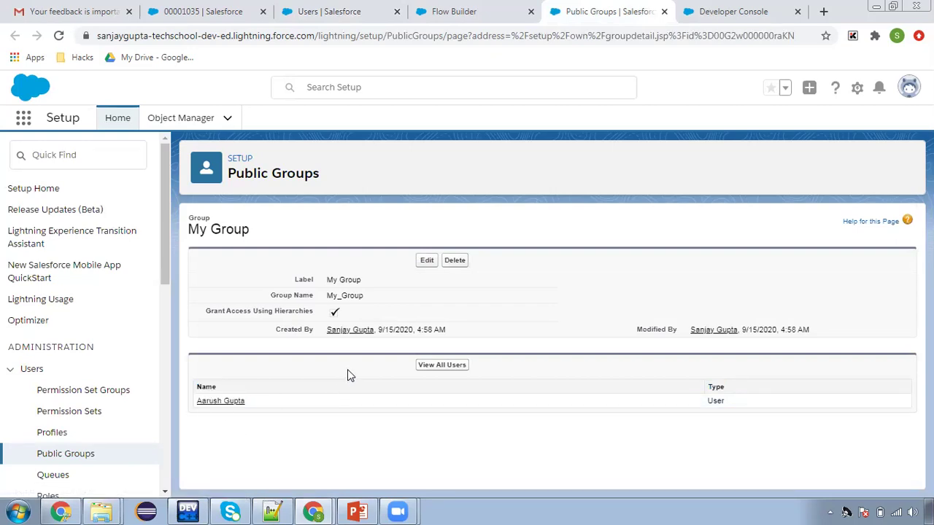
pyautogui.click(458, 14)
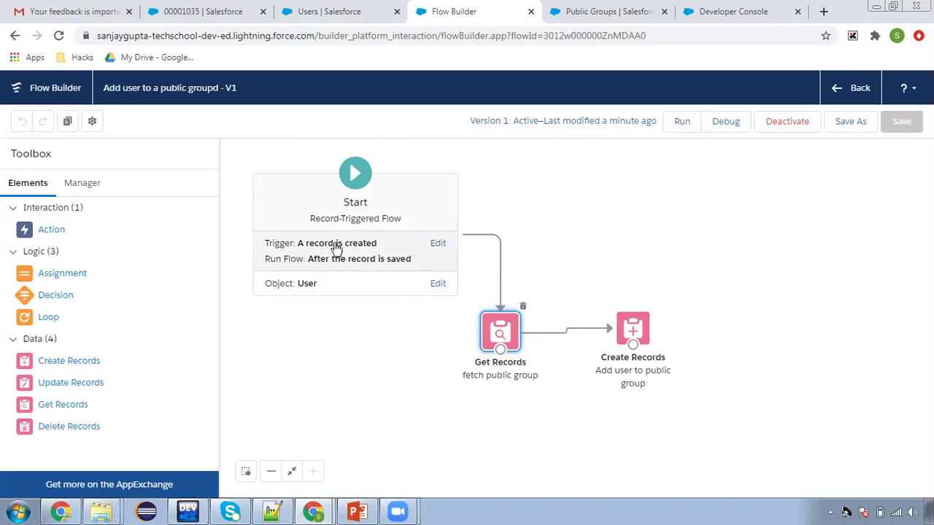
# Check the Start element's after-User-created trigger, cancel without edits, and return to the Google Slides overview
pyautogui.click(335, 248)
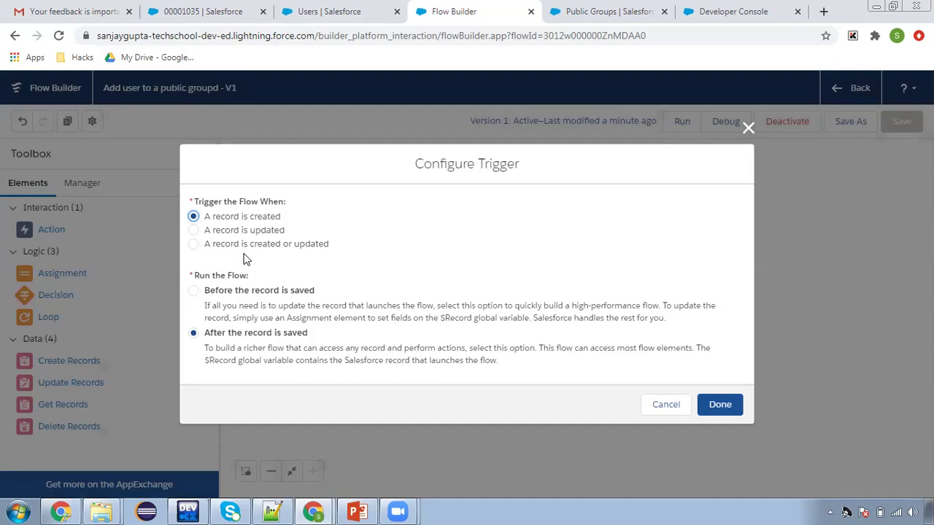
pyautogui.click(666, 405)
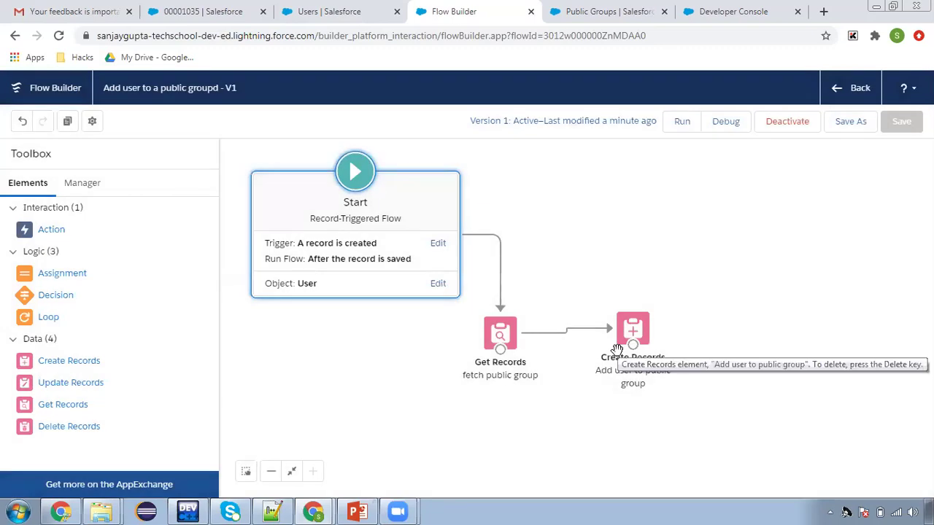
pyautogui.hotkey('alt', 'Tab')
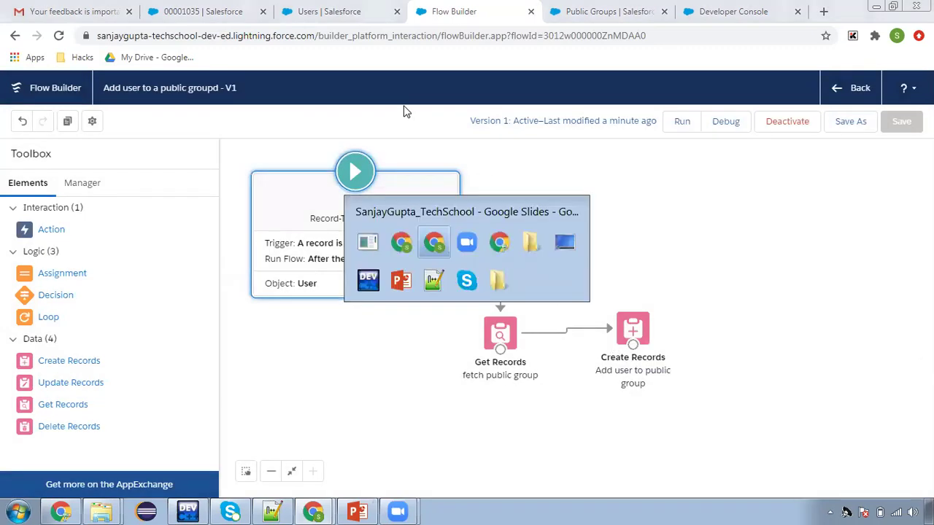